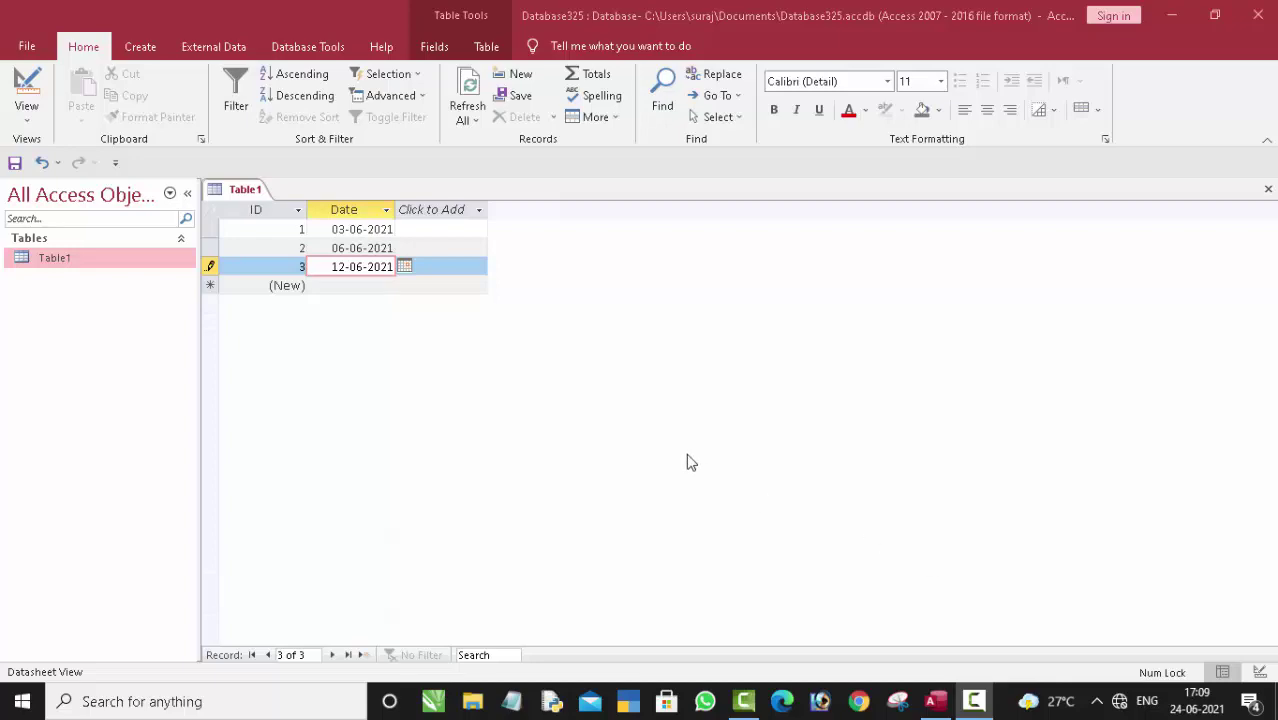
Step: Select the (New) record row of Table1, which holds three dated records
left_click(332, 286)
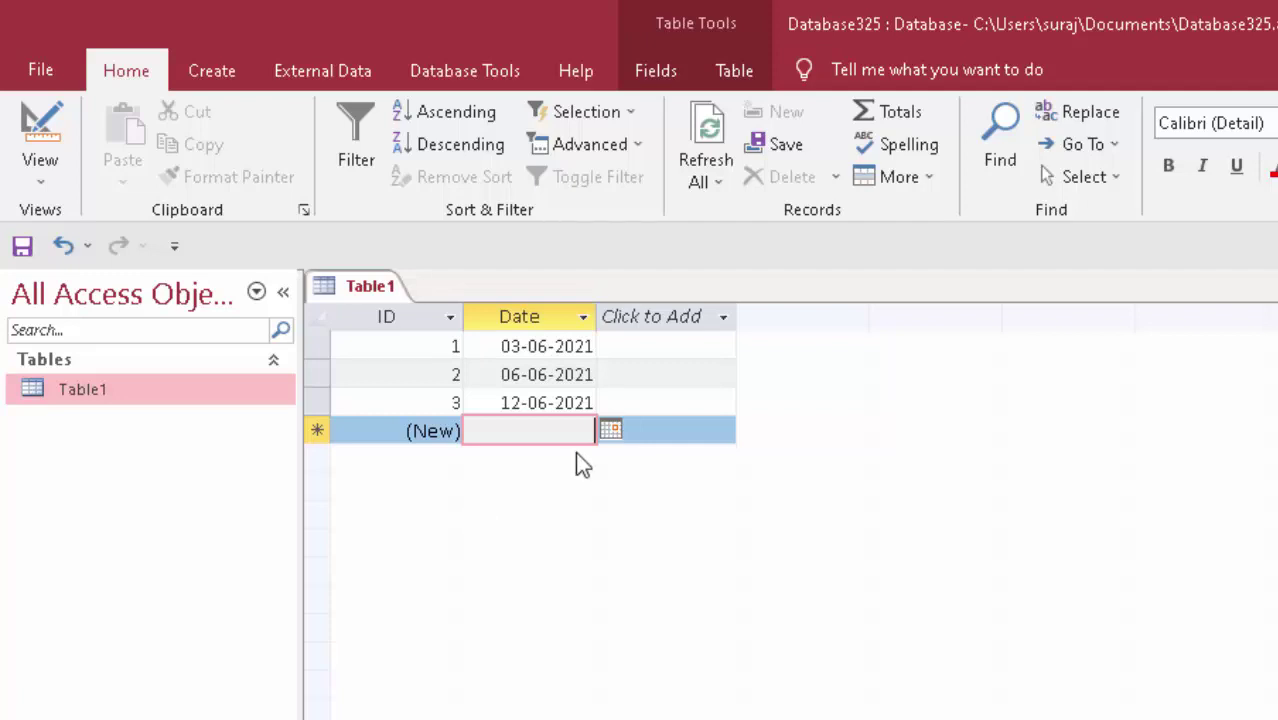
Step: Switch Table1 to Design View and keep the Date field as Date/Time
left_click(42, 176)
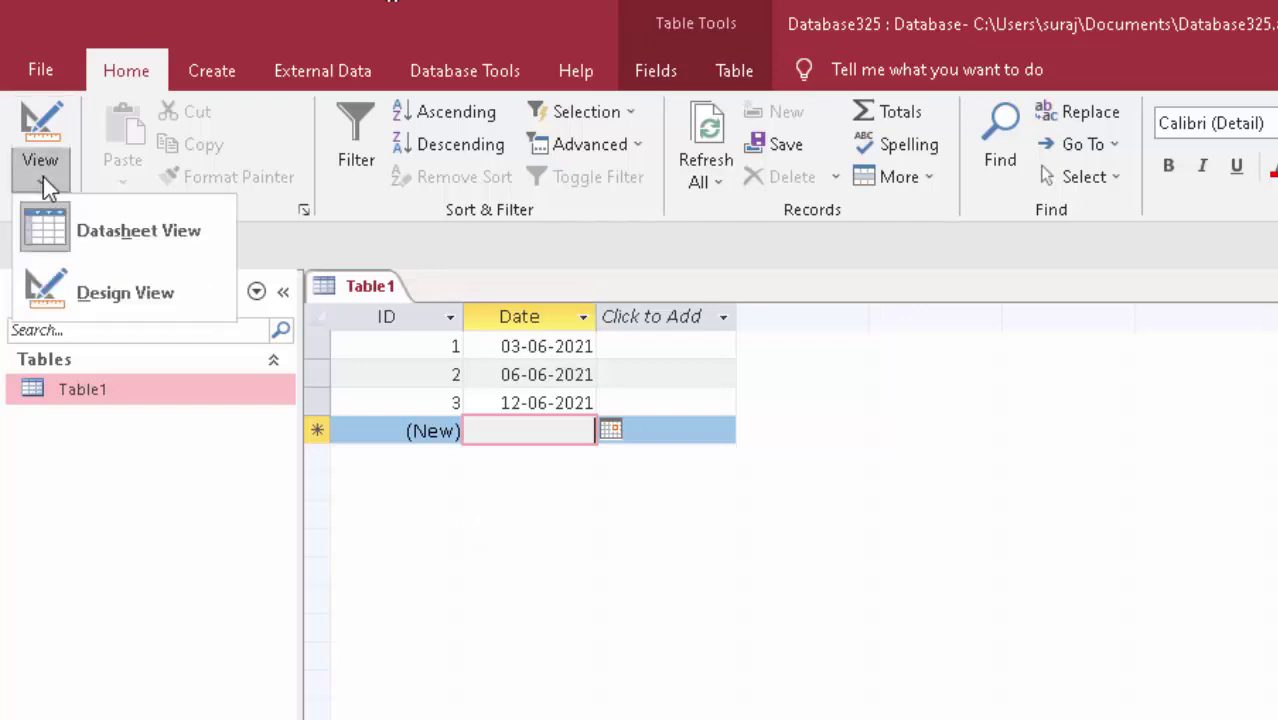
left_click(86, 291)
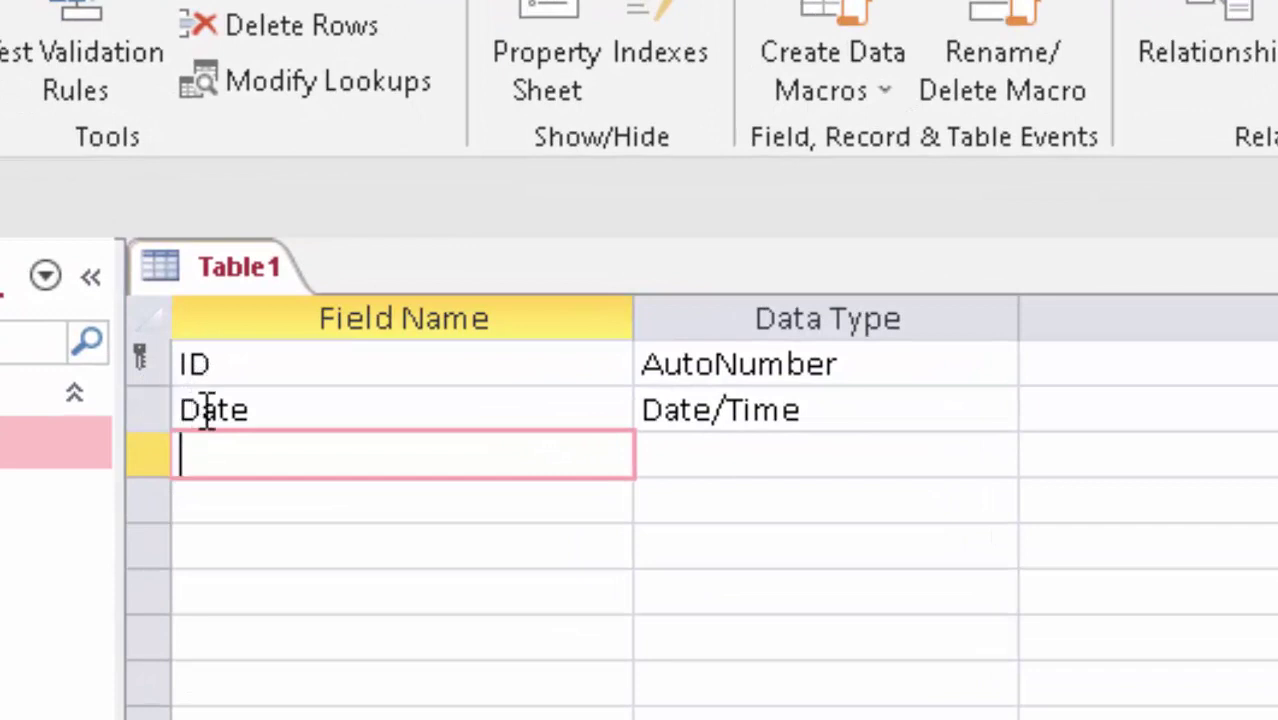
left_click(360, 412)
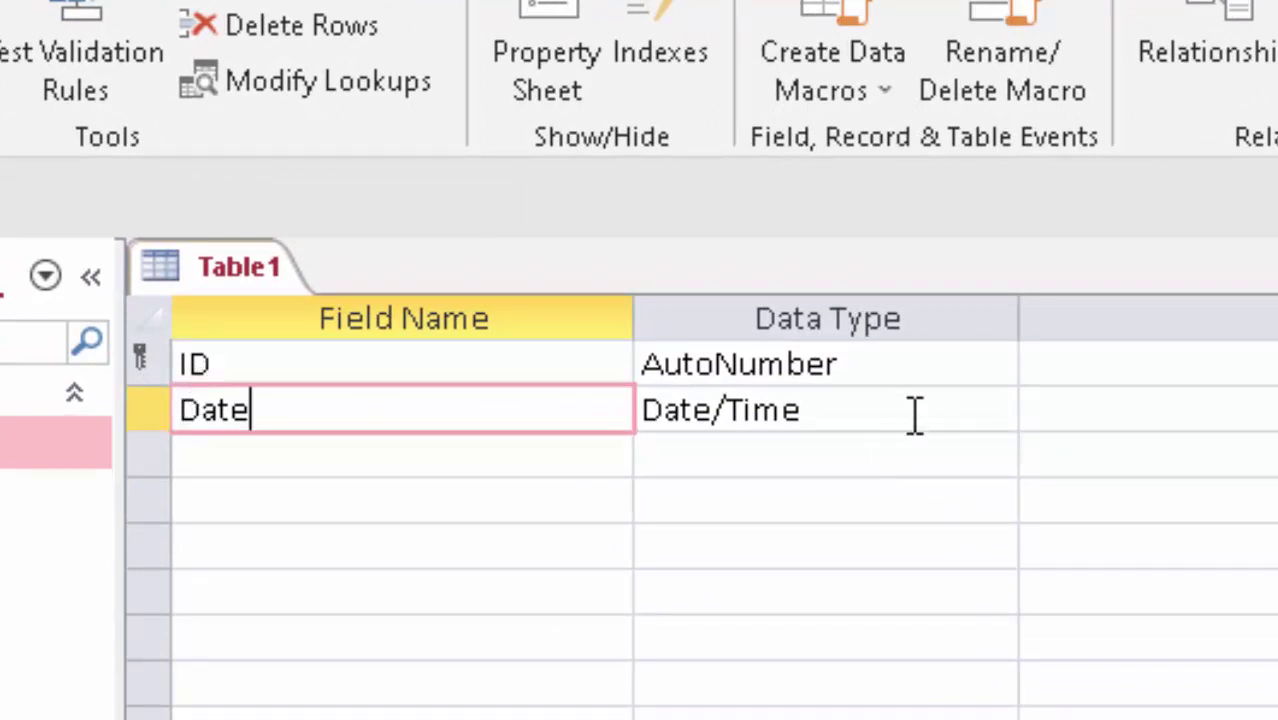
left_click(998, 414)
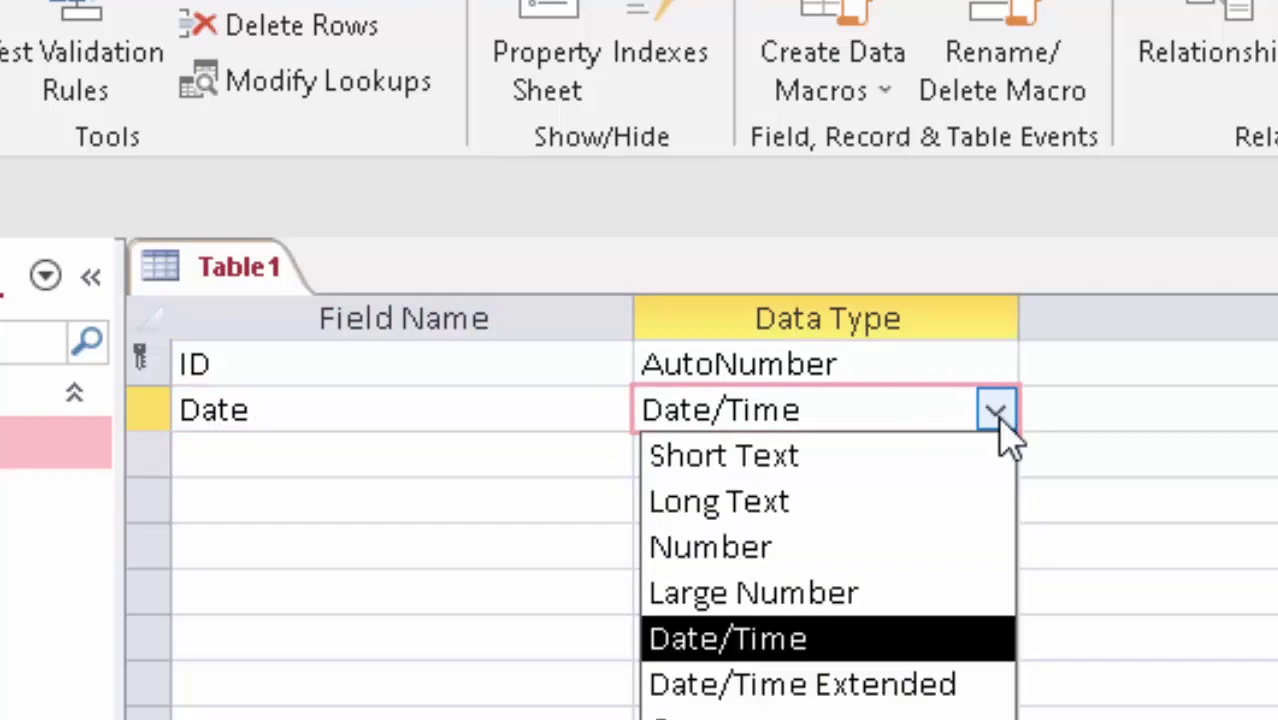
left_click(1000, 420)
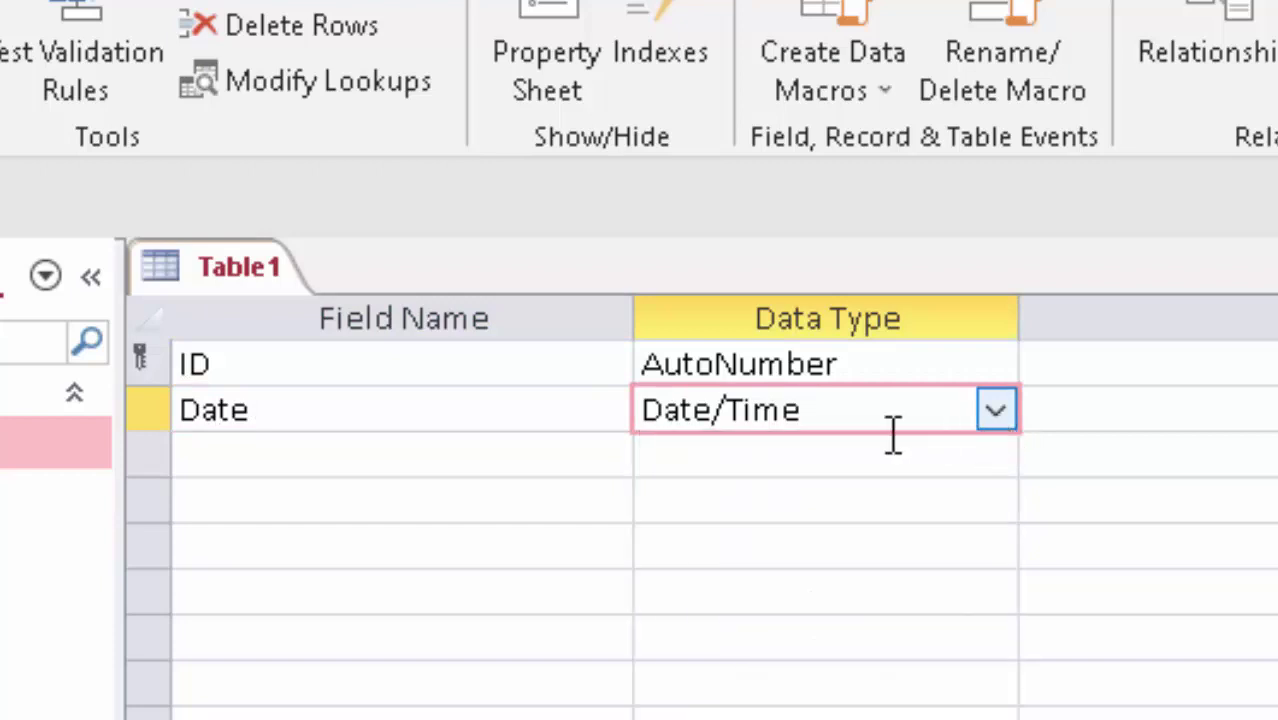
Step: Add a new field named calc below Date and show its data type choices
left_click(343, 465)
type("calc")
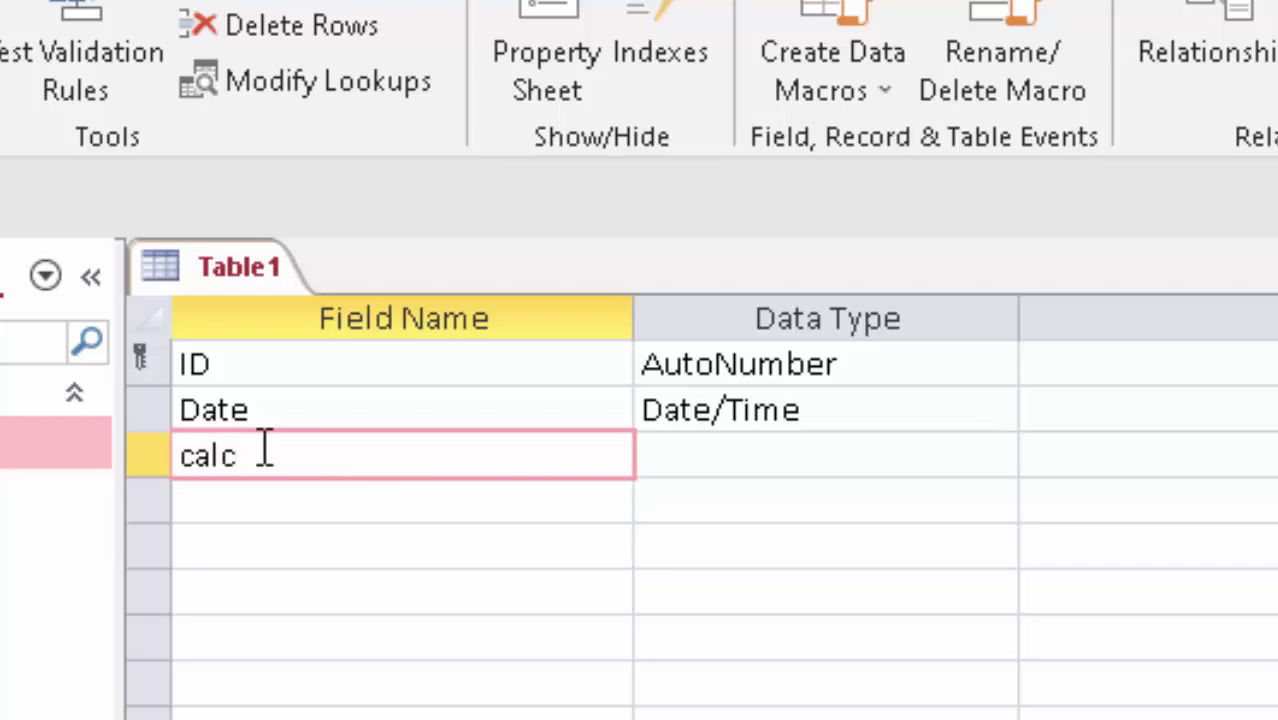
left_click(930, 455)
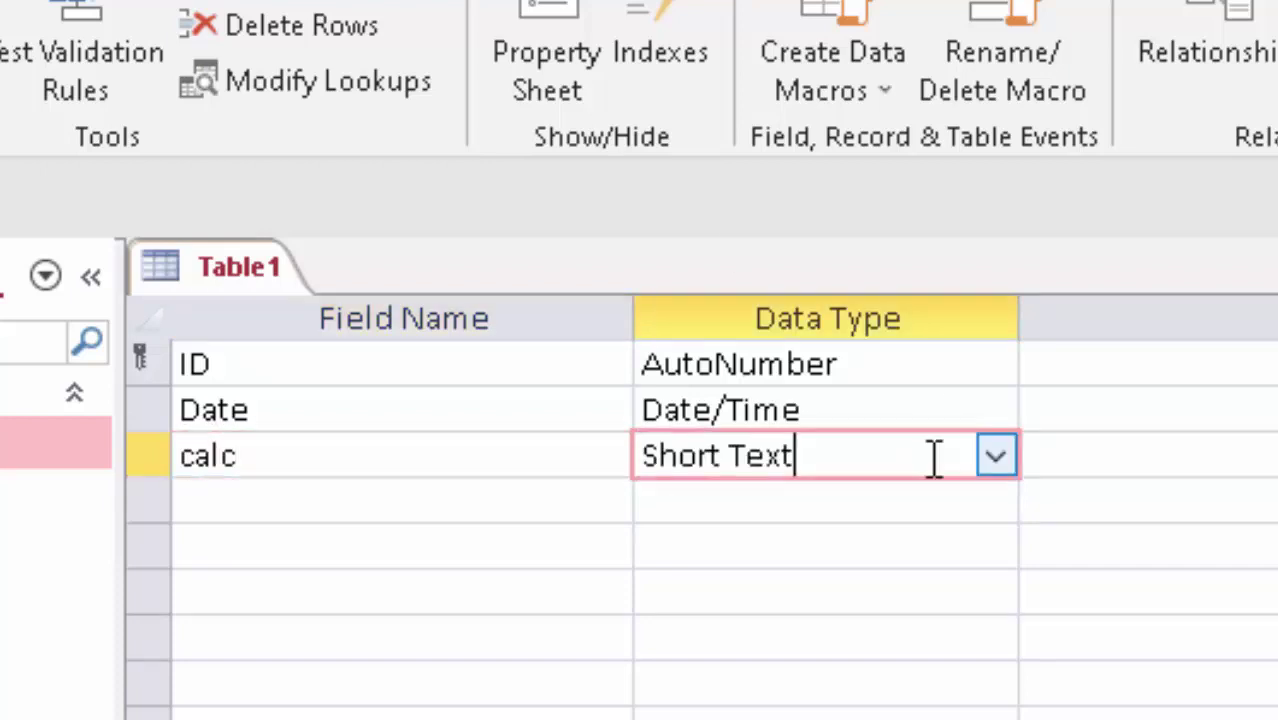
left_click(992, 462)
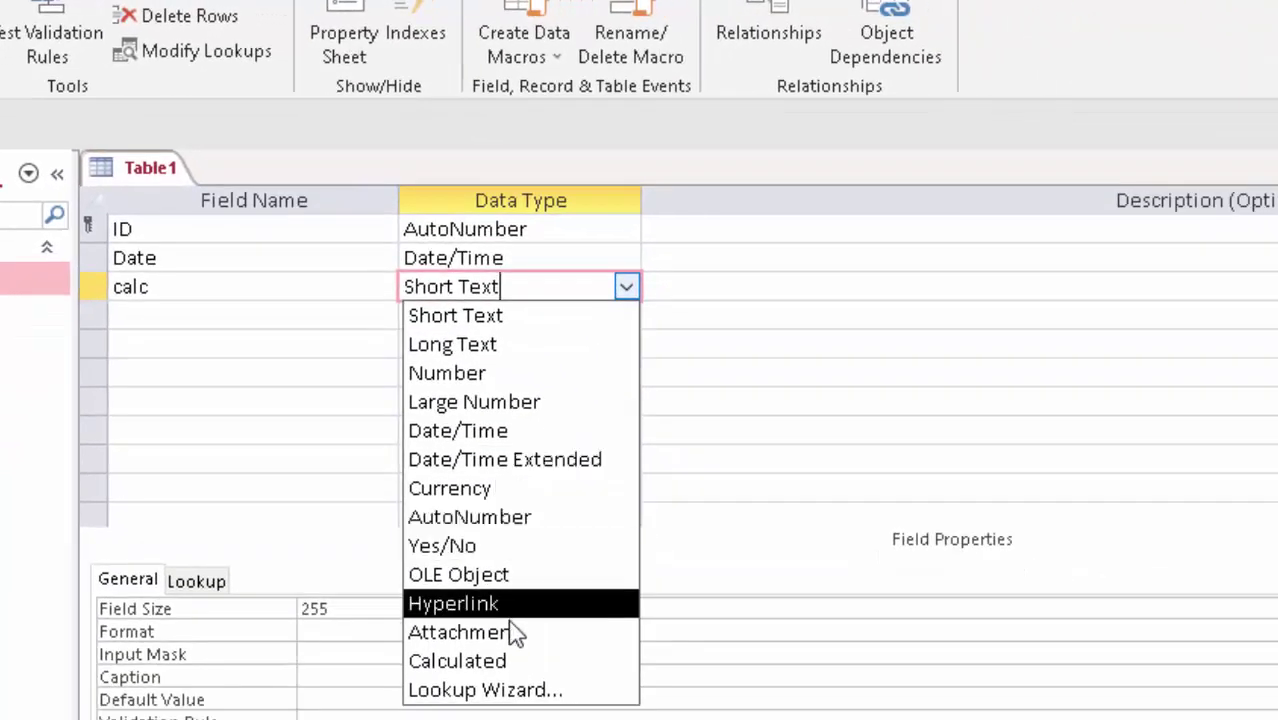
Step: Set calc to Calculated and browse the Built-In Date/Time functions, such as MonthName, in Expression Builder
left_click(490, 661)
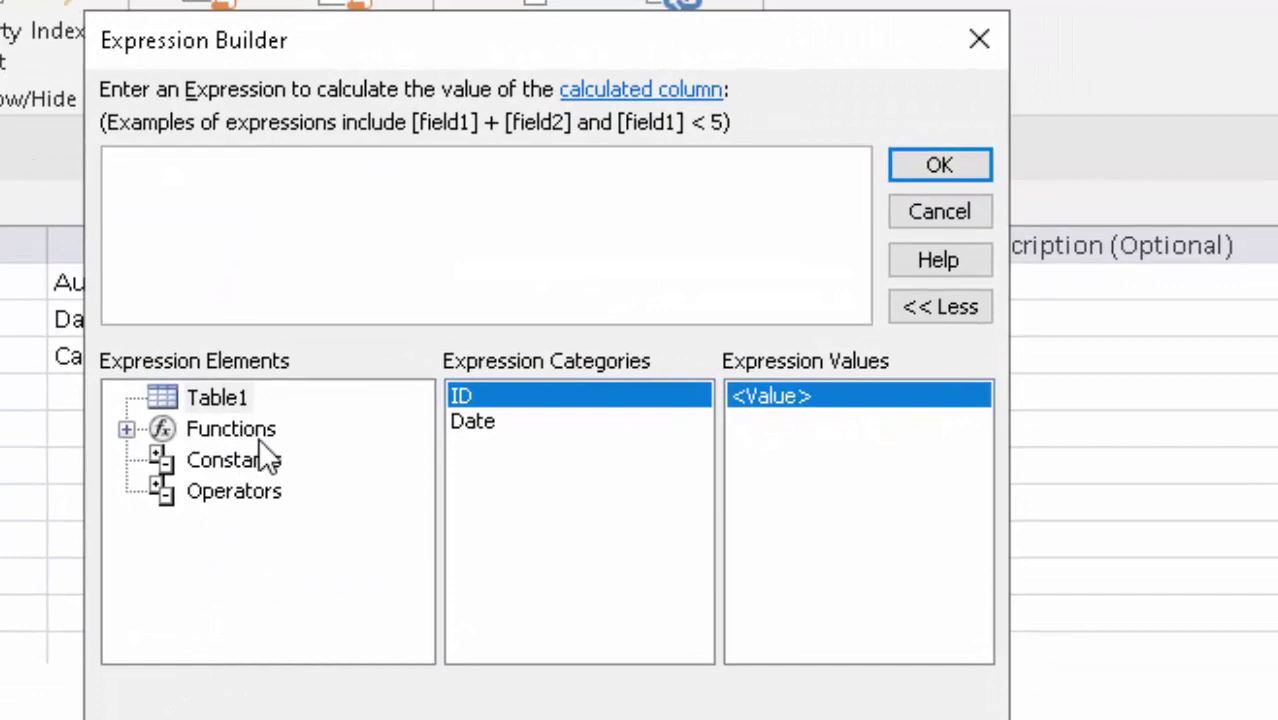
double_click(258, 435)
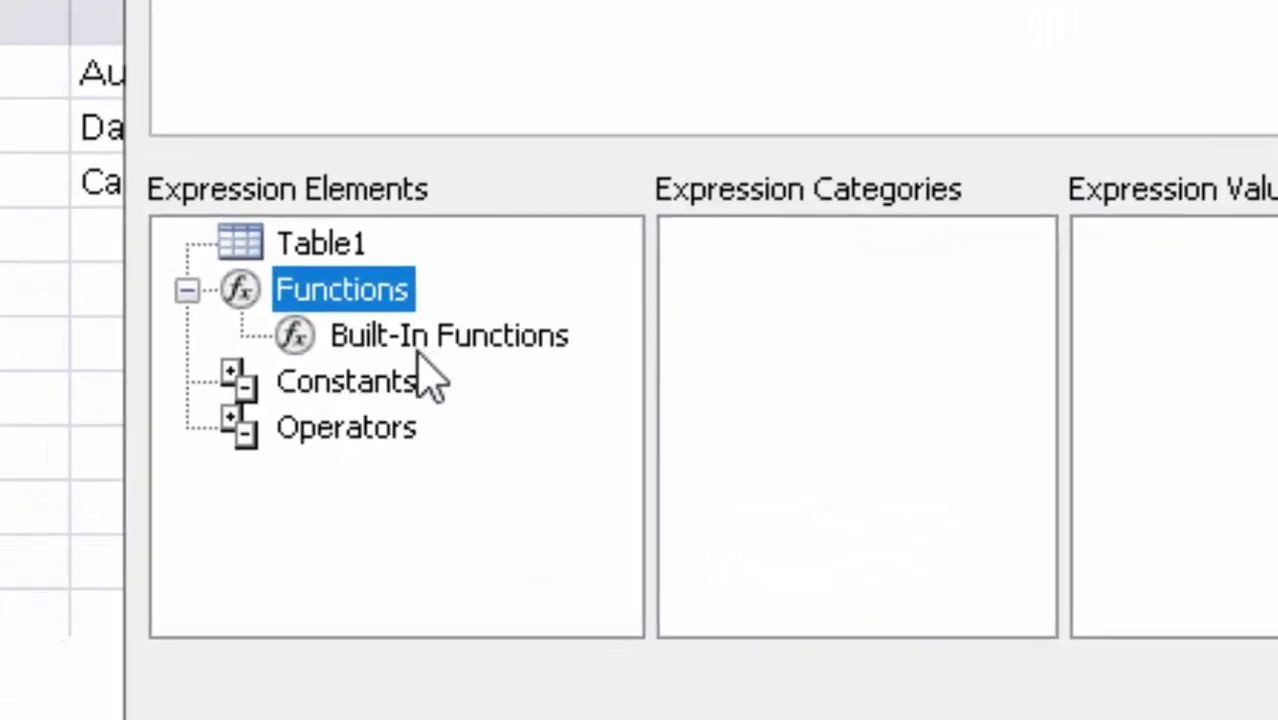
left_click(470, 350)
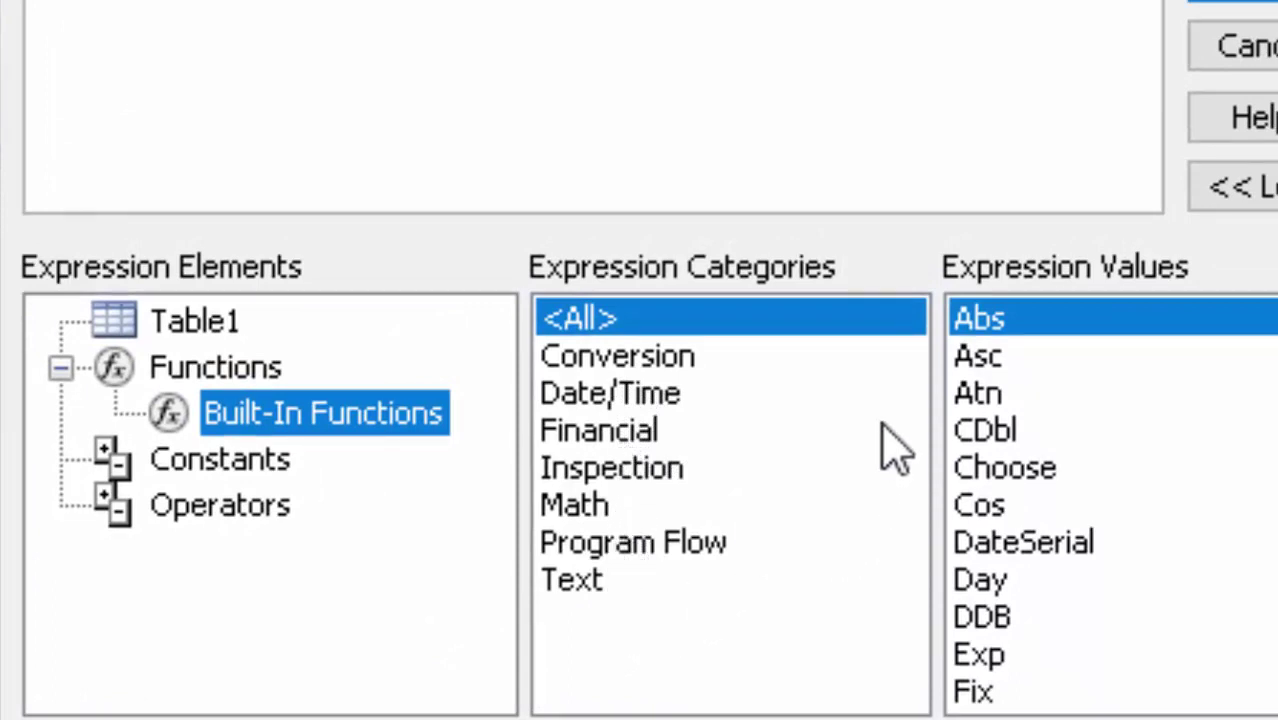
left_click(640, 397)
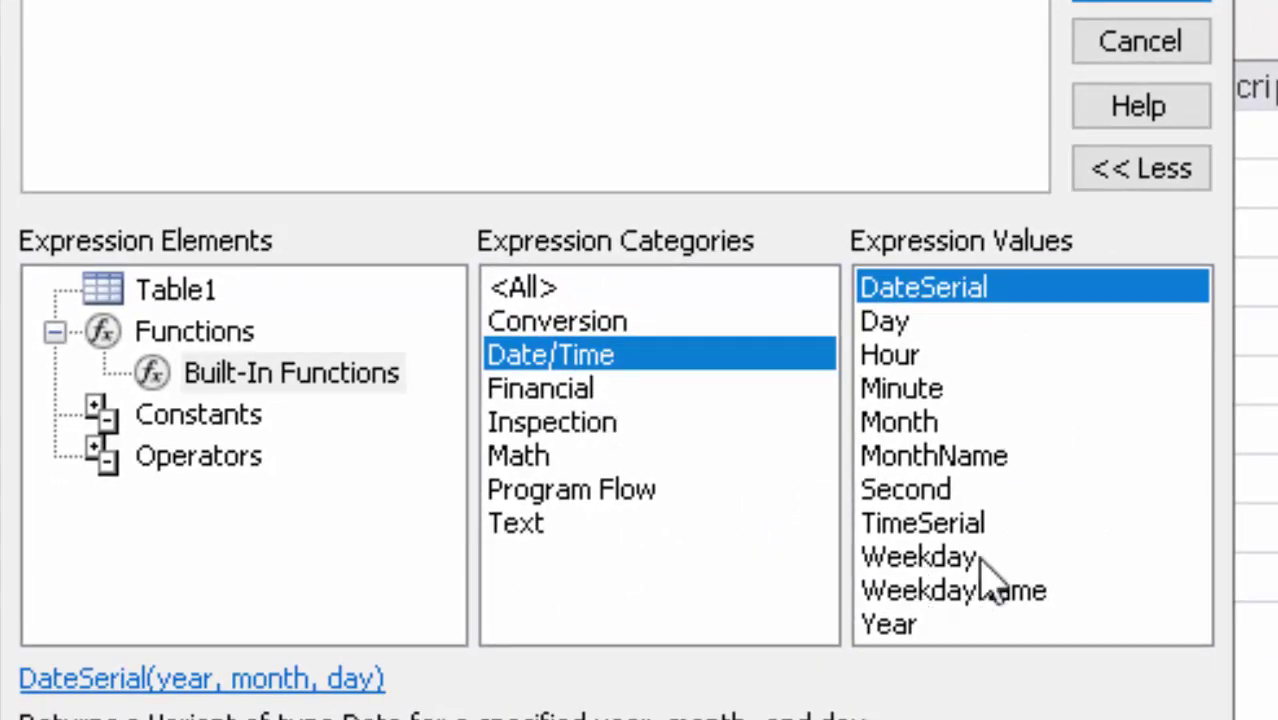
left_click(967, 457)
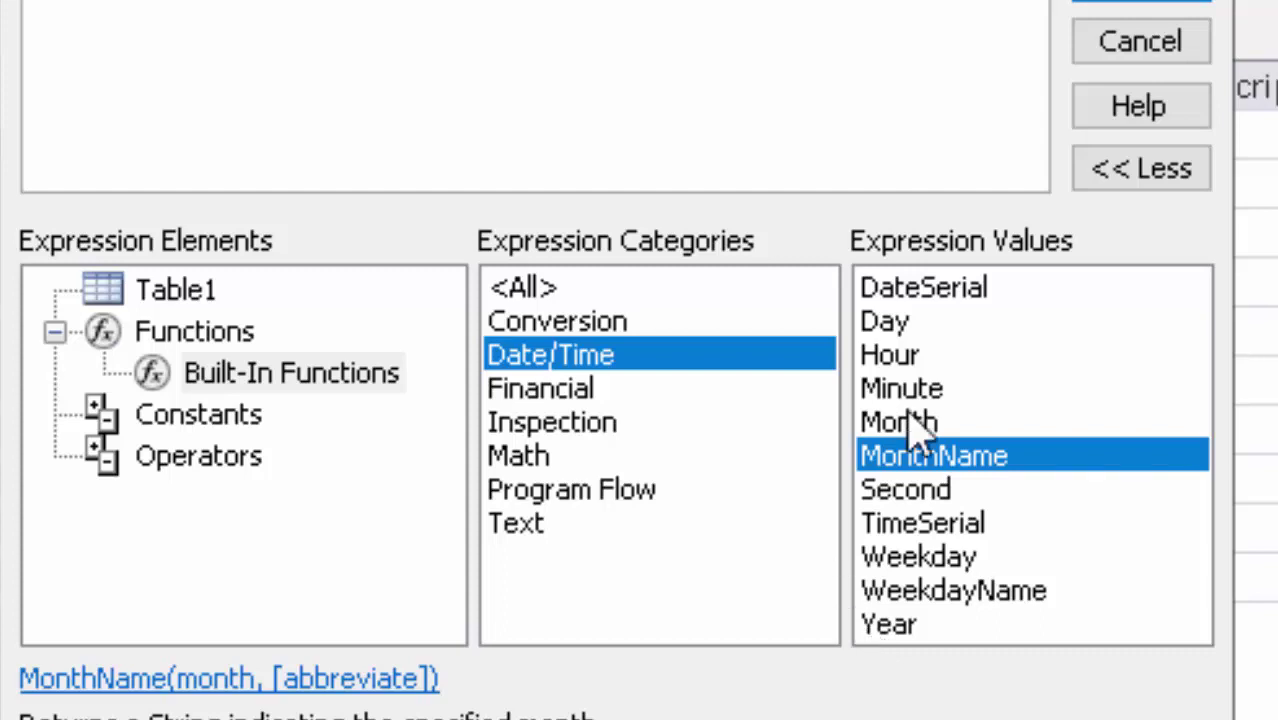
left_click(1140, 2)
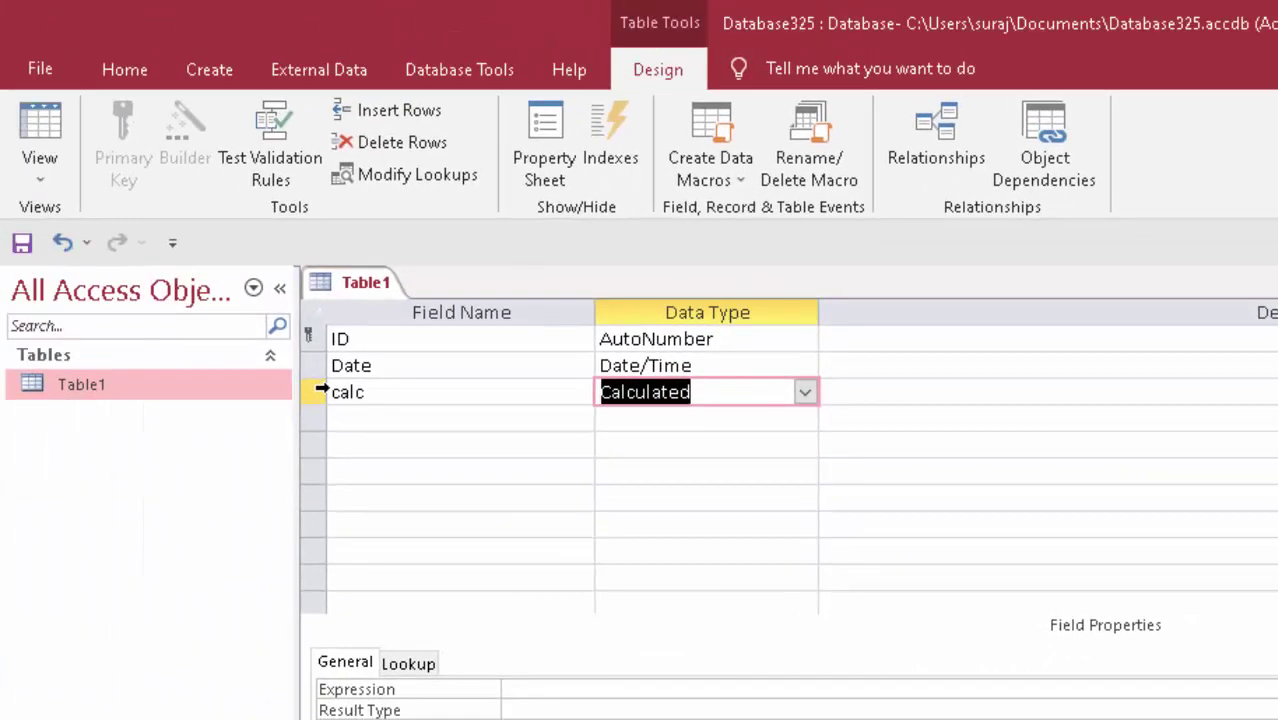
Step: Delete the calc field and give the new Tod field a Default Value of =Now()
right_click(322, 392)
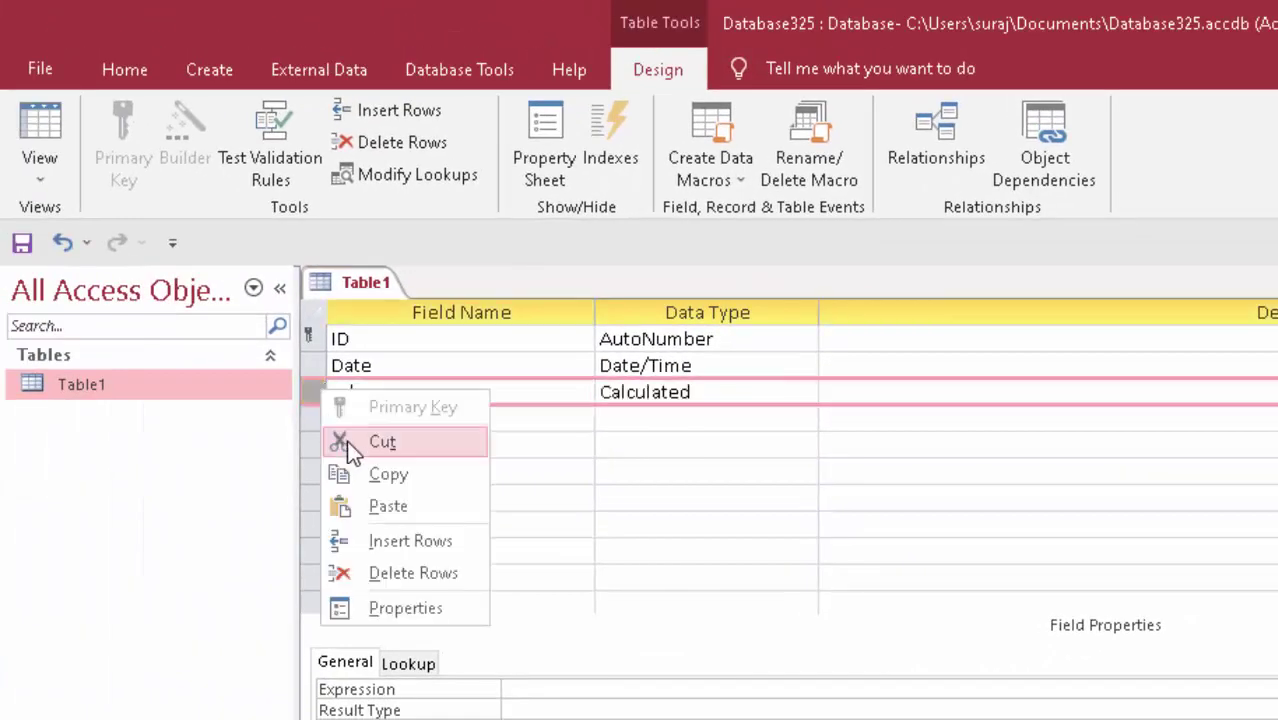
left_click(387, 450)
type("Tod")
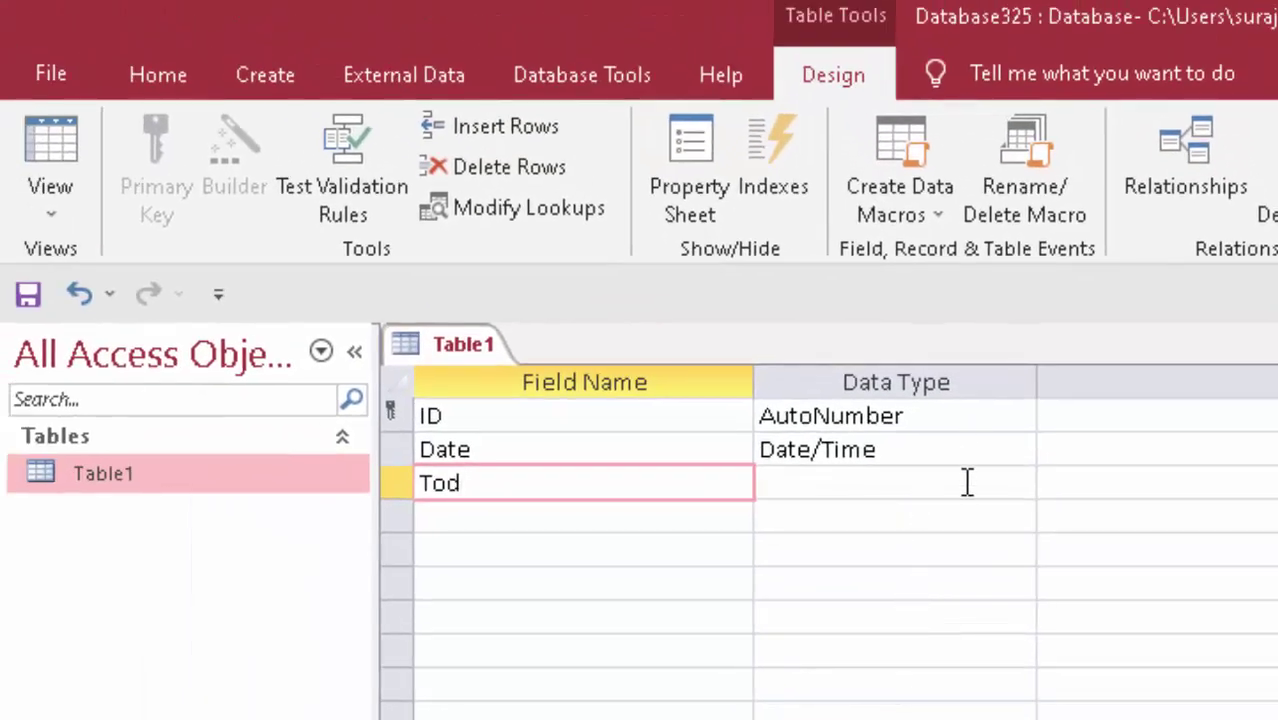
left_click(967, 483)
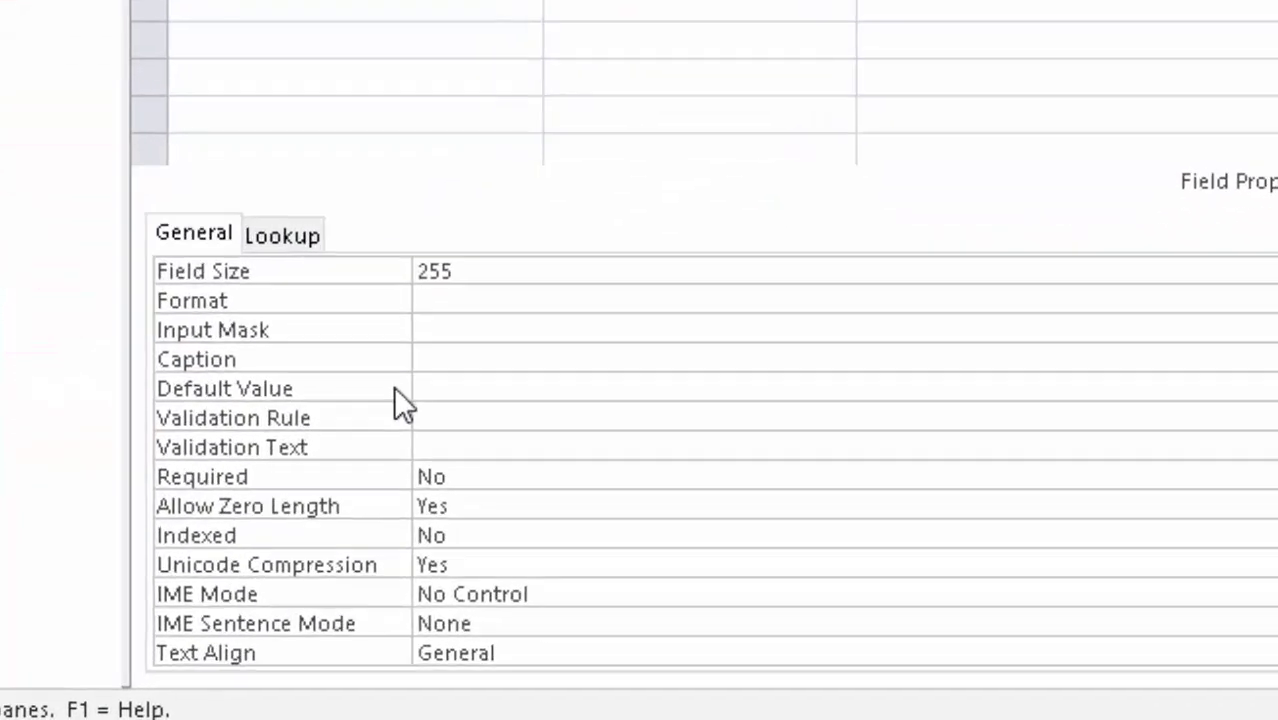
left_click(381, 548)
type("=n")
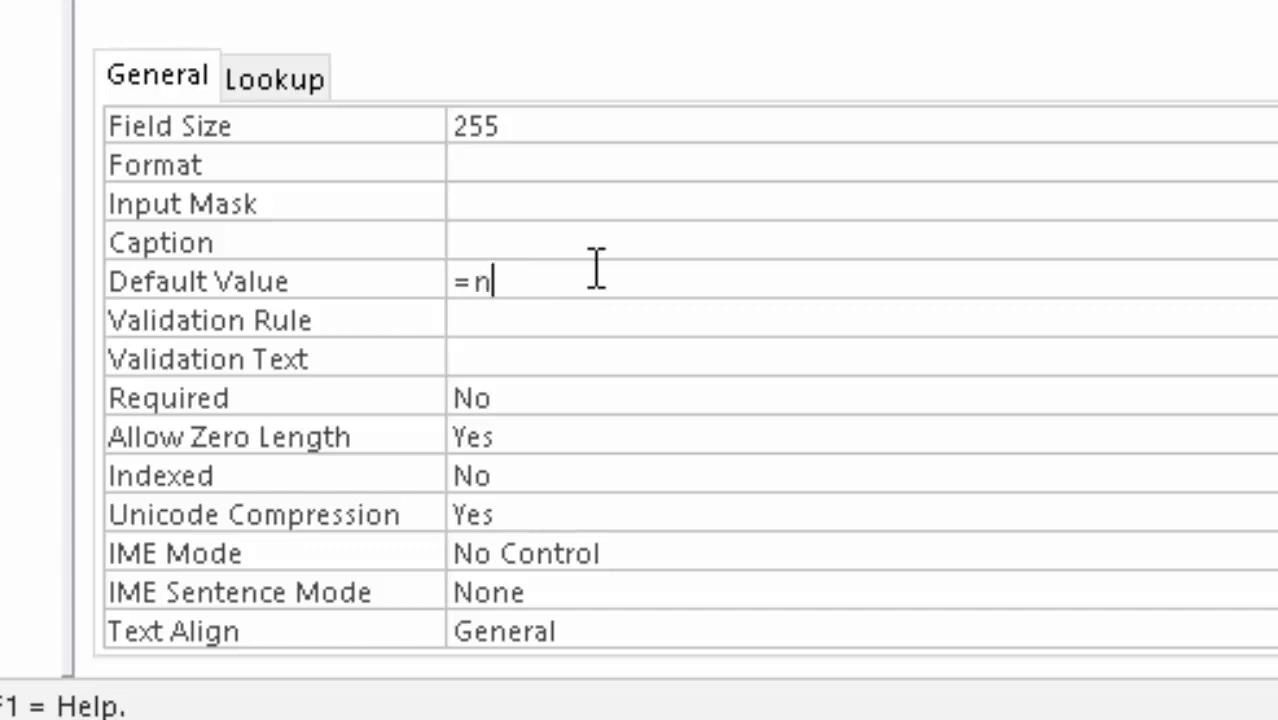
type("ow")
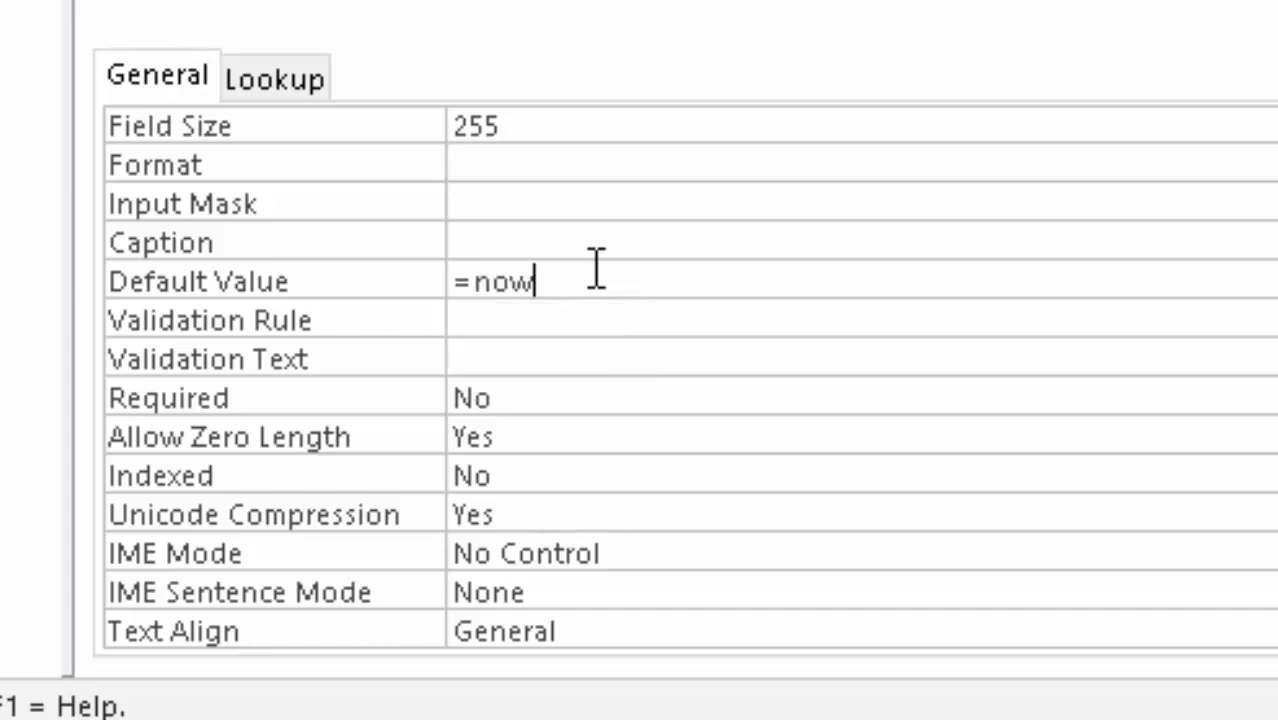
type("(")
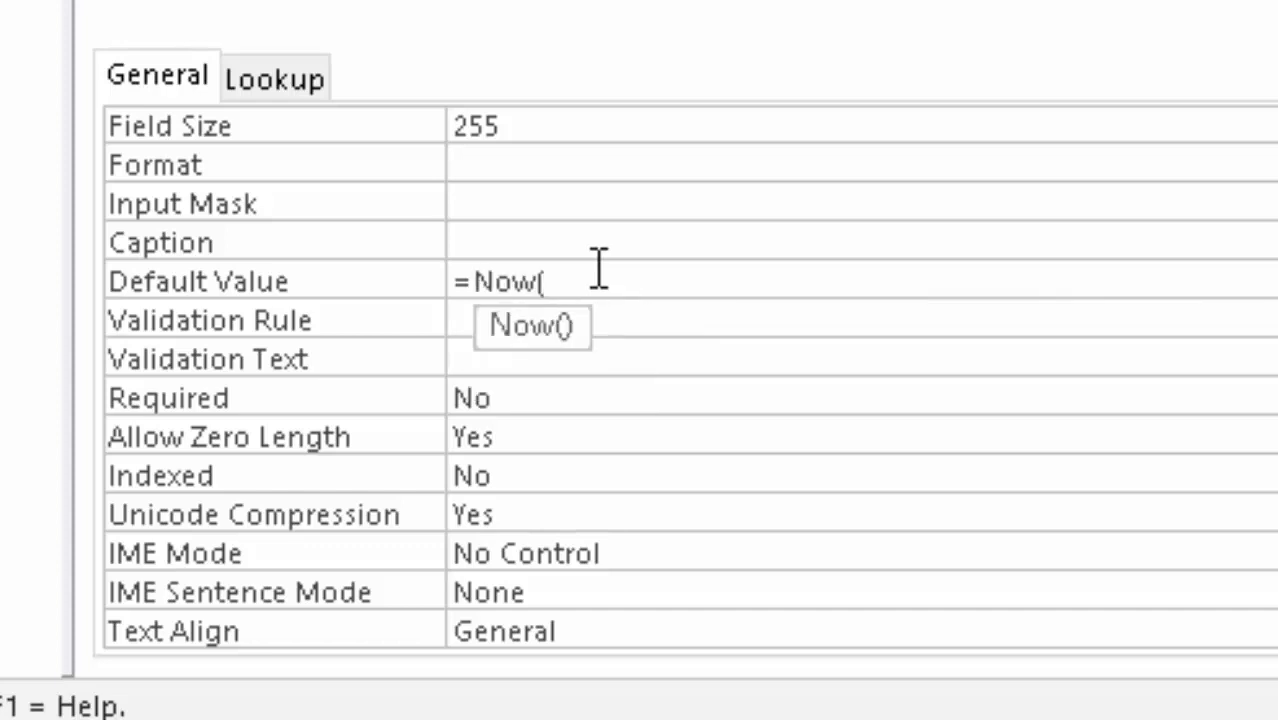
type(")")
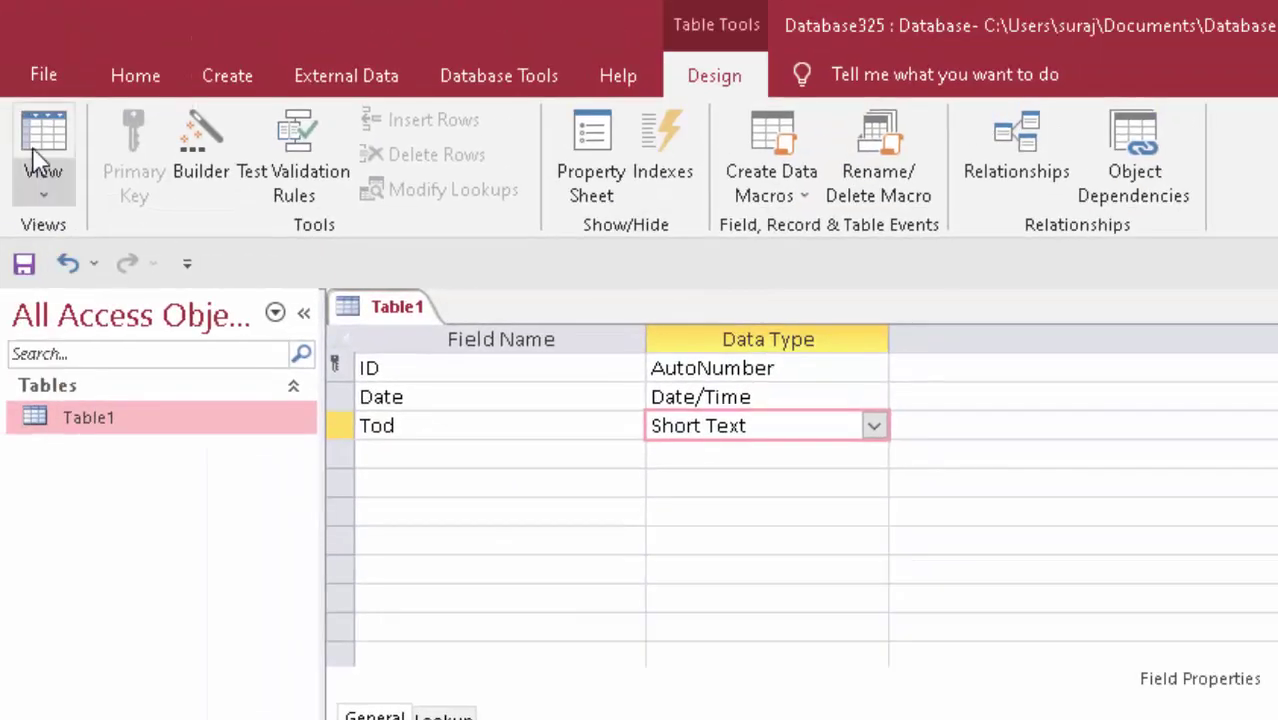
left_click(40, 162)
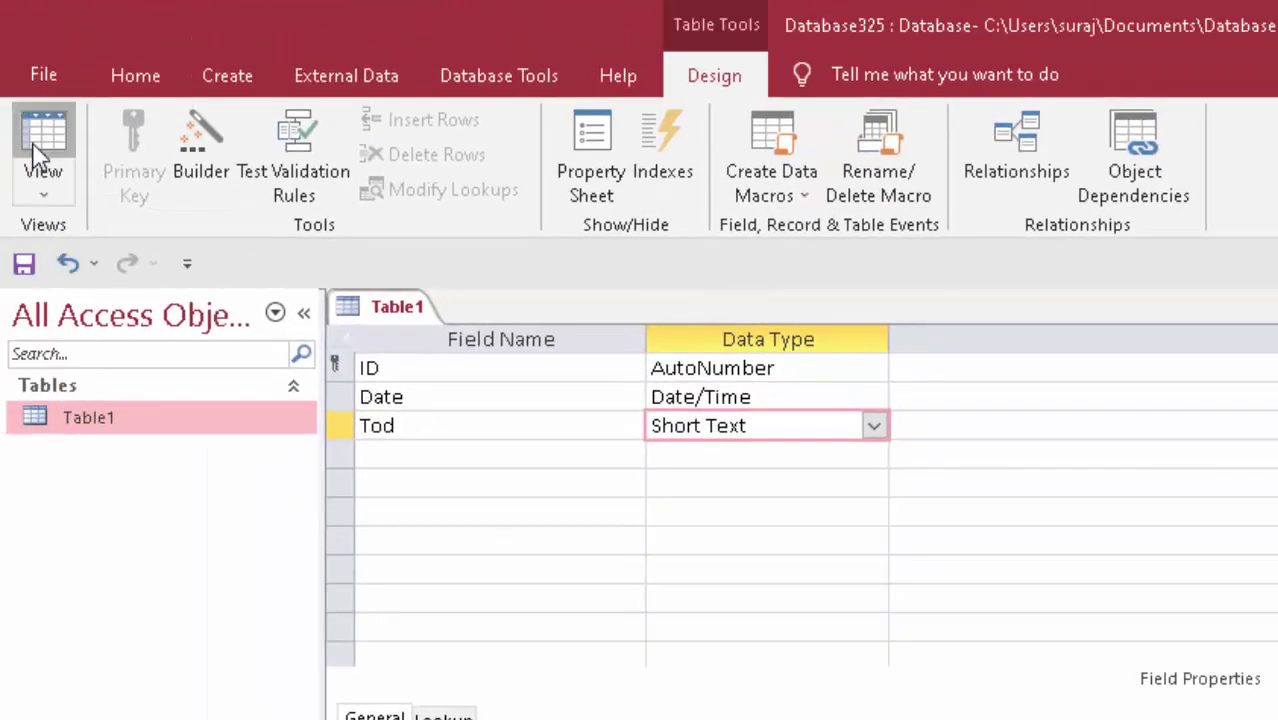
left_click(955, 672)
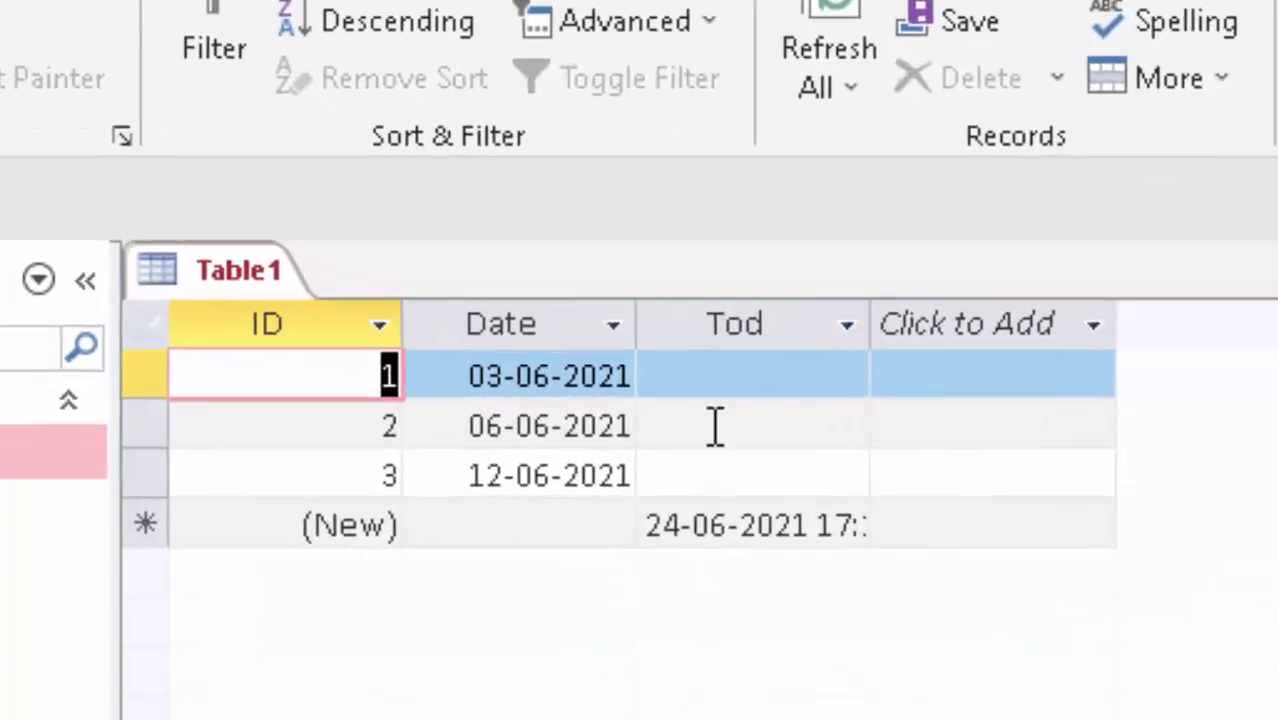
left_click(764, 378)
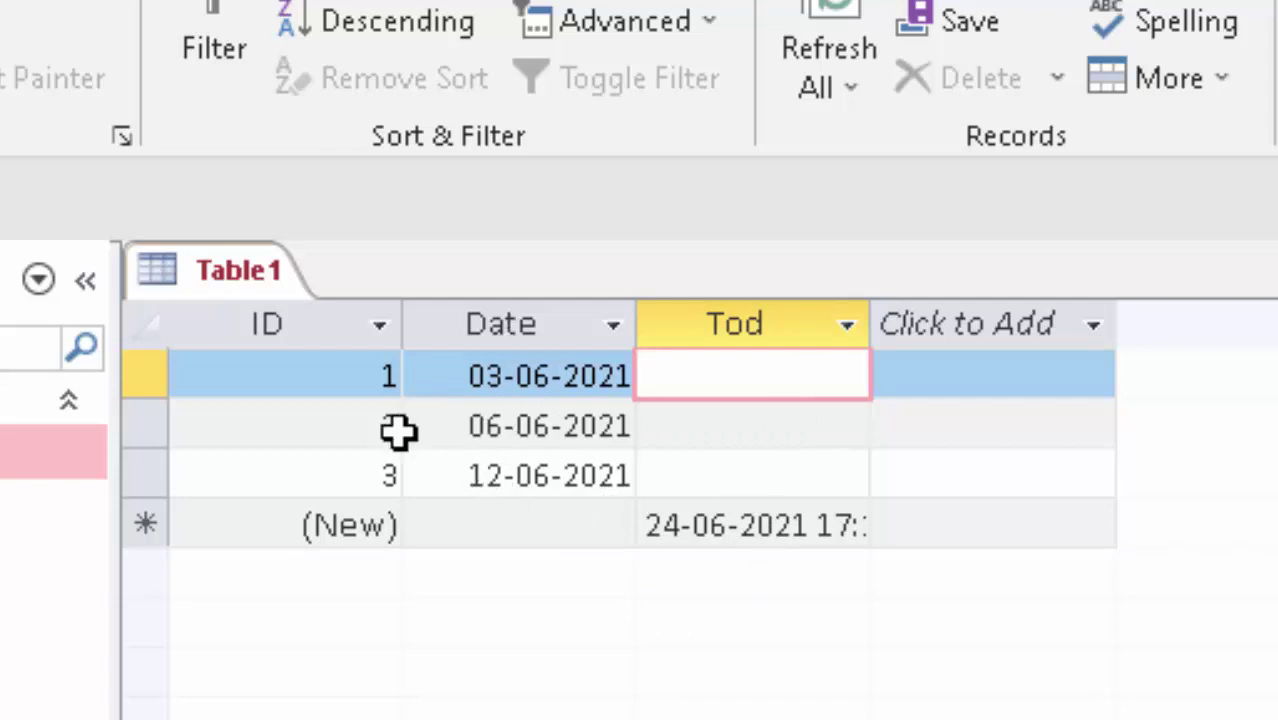
left_click(479, 535)
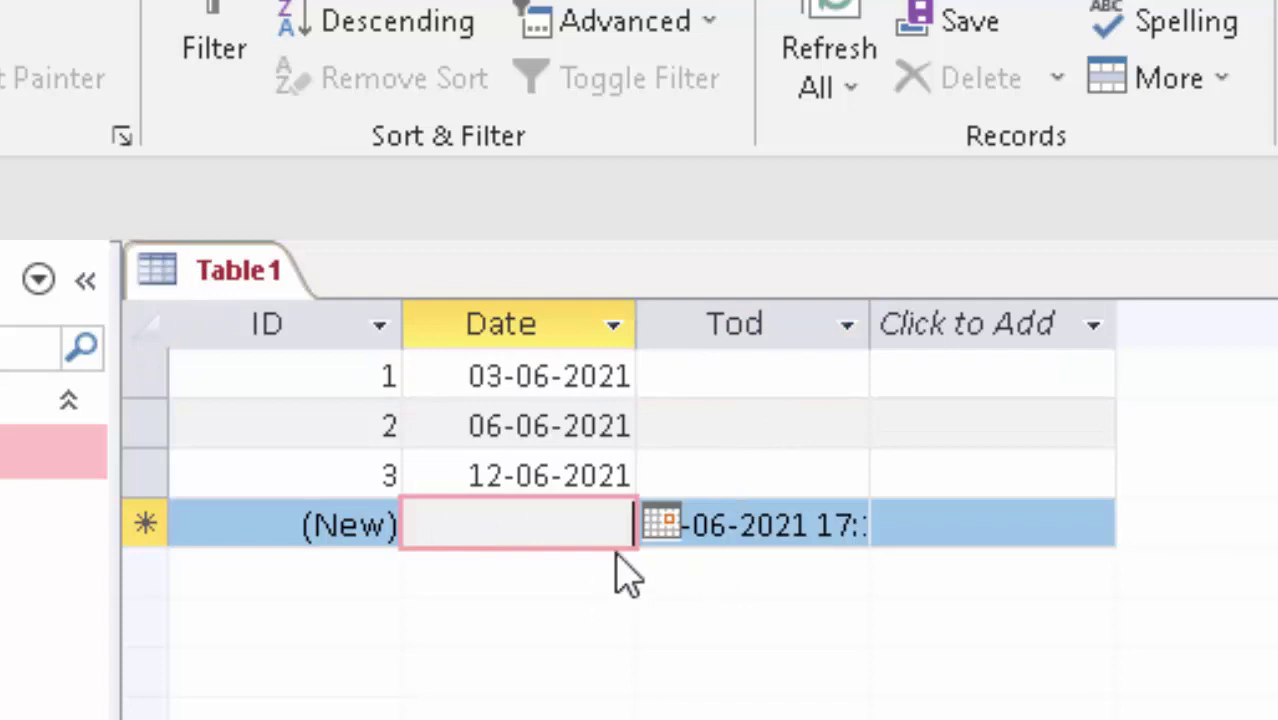
left_click_drag(868, 323, 981, 508)
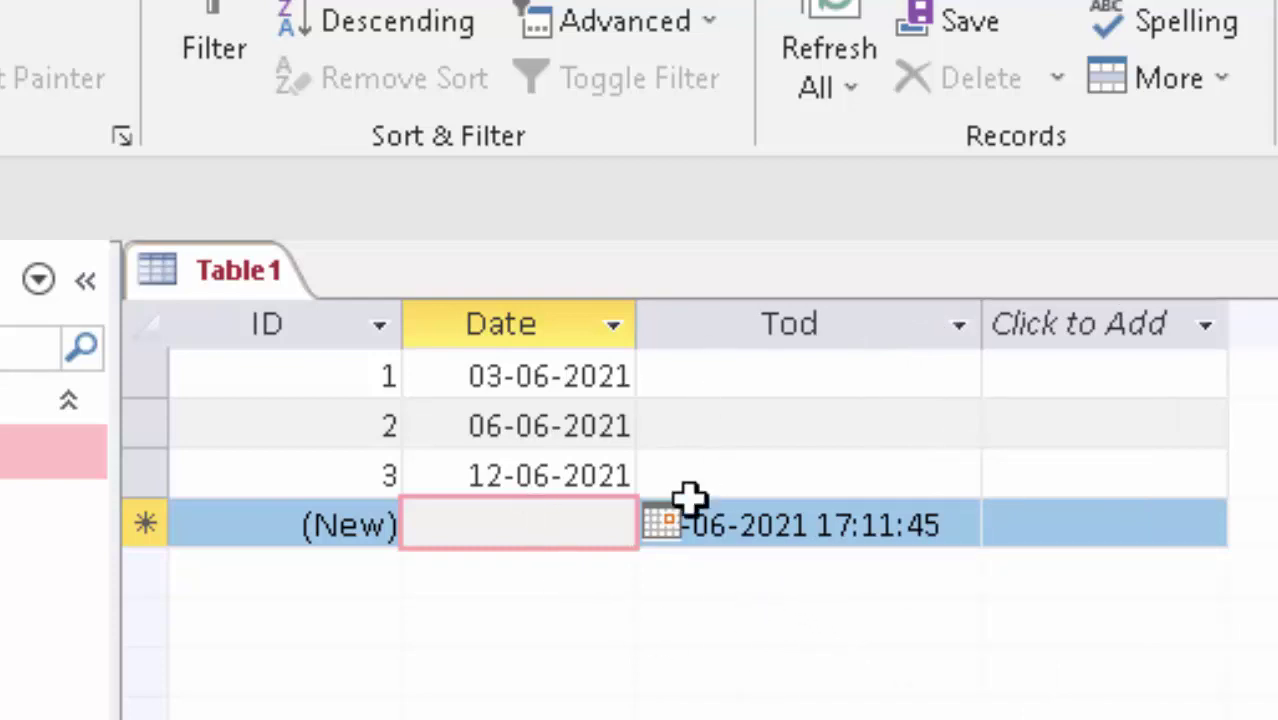
Step: Enter three new records using the date picker: 25-06-2021, 03-06-2021 and 04-06-2021
left_click(660, 524)
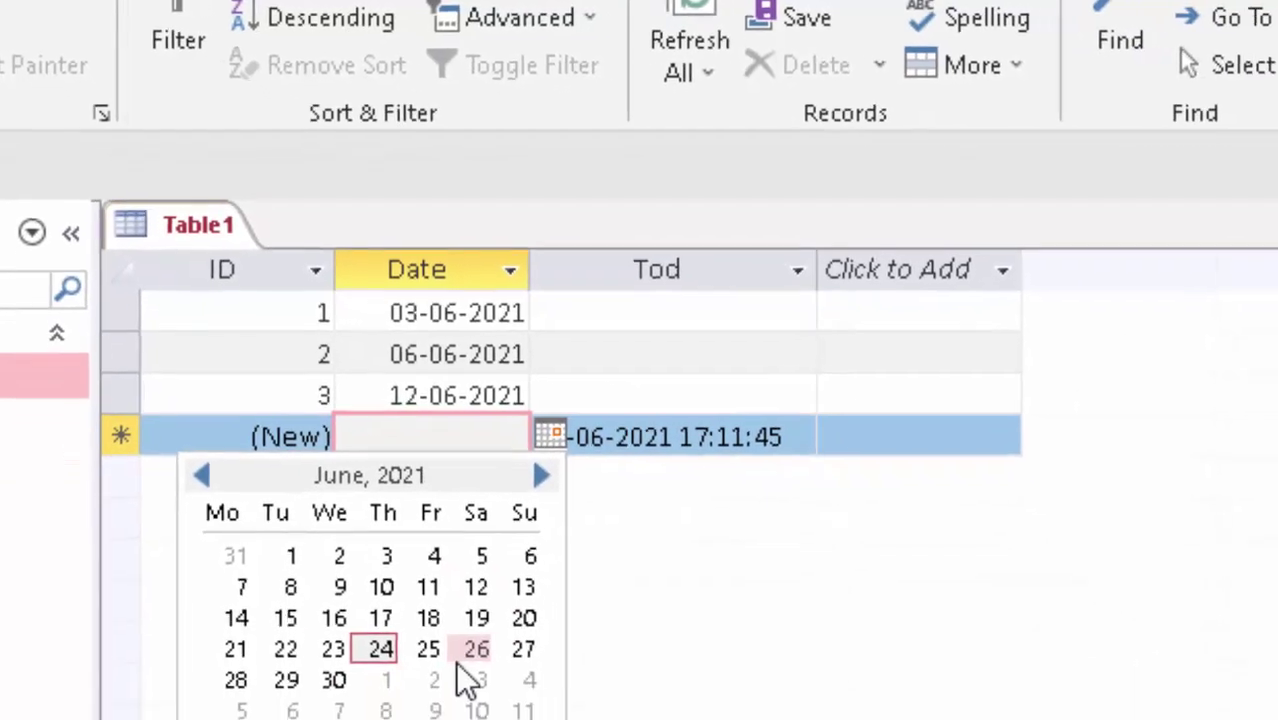
left_click(428, 649)
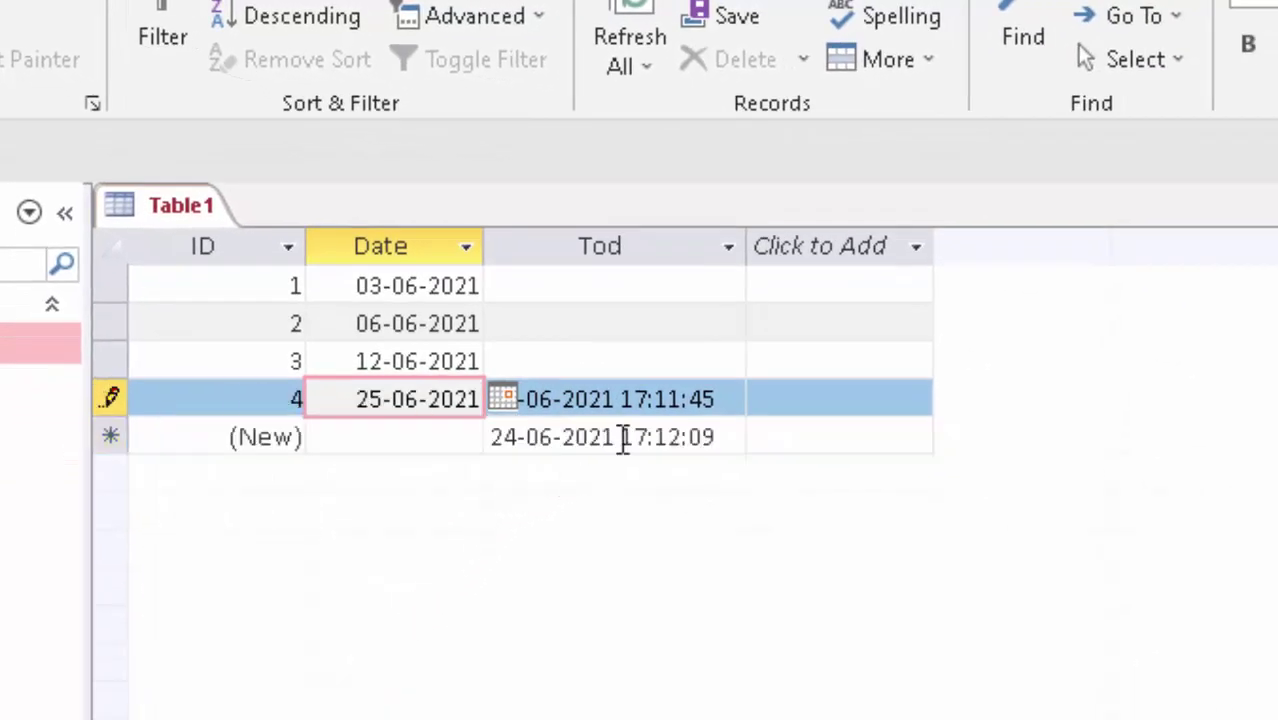
left_click(409, 437)
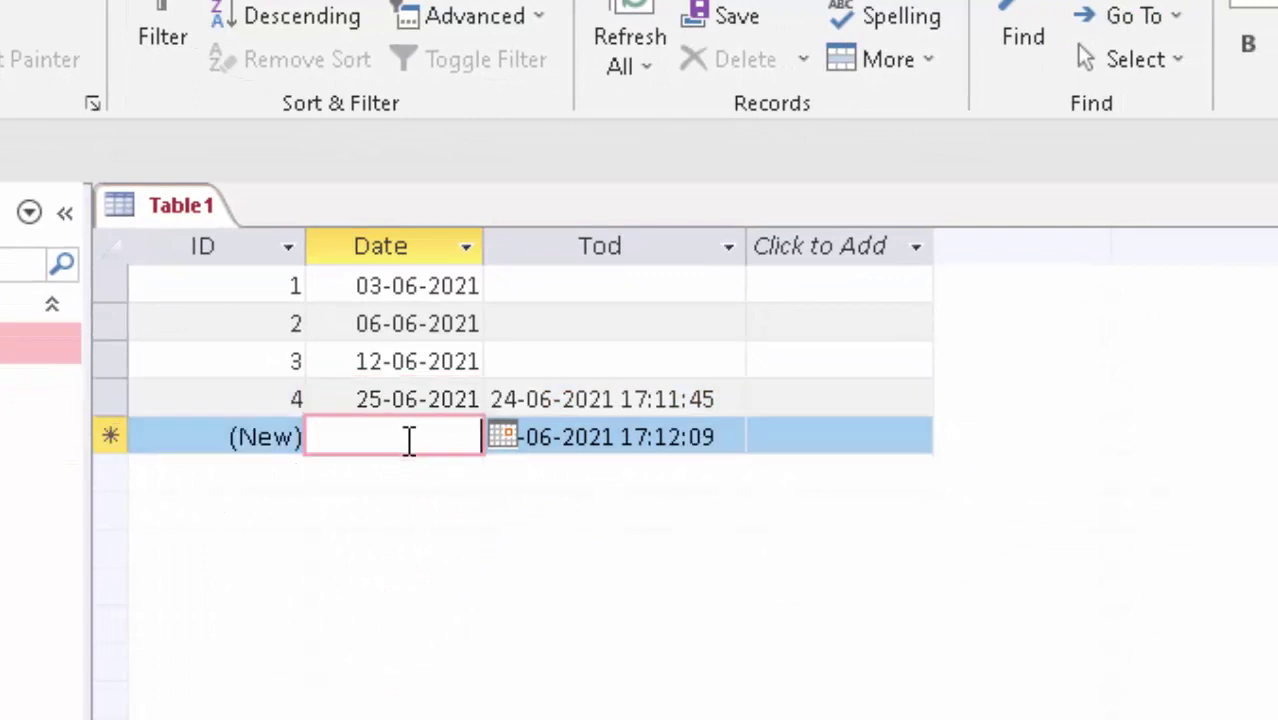
left_click(492, 435)
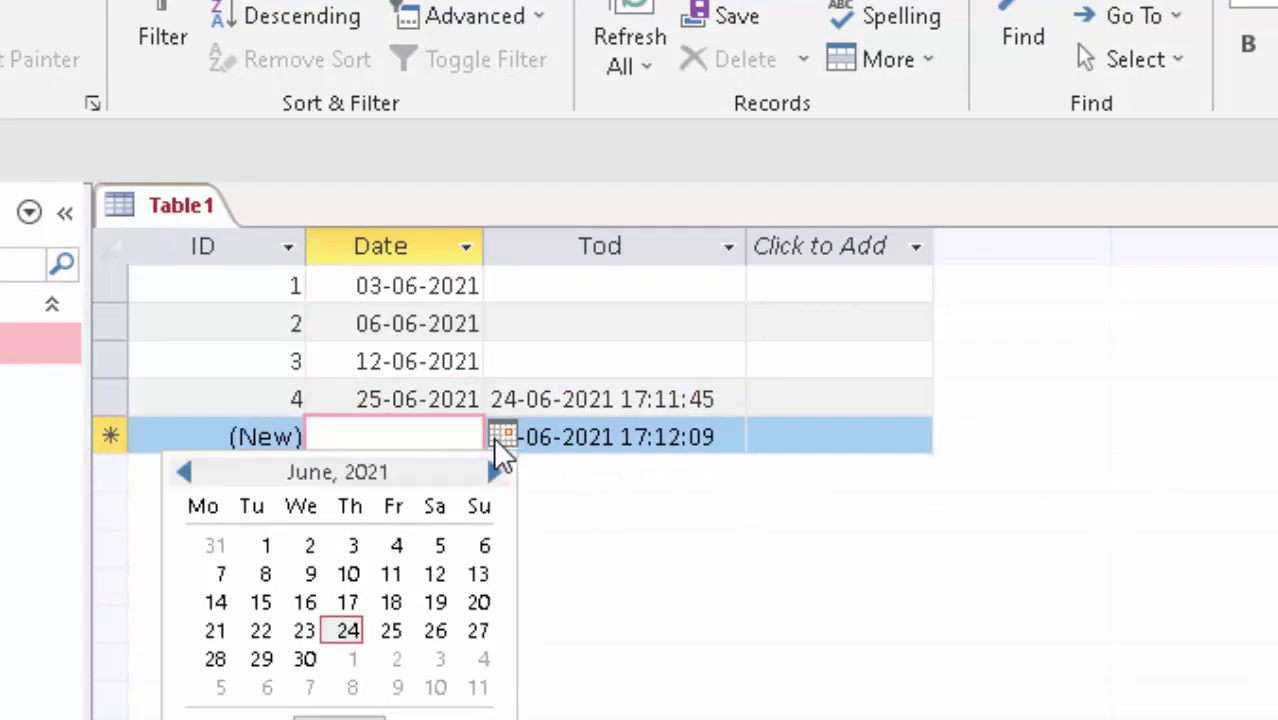
left_click(324, 546)
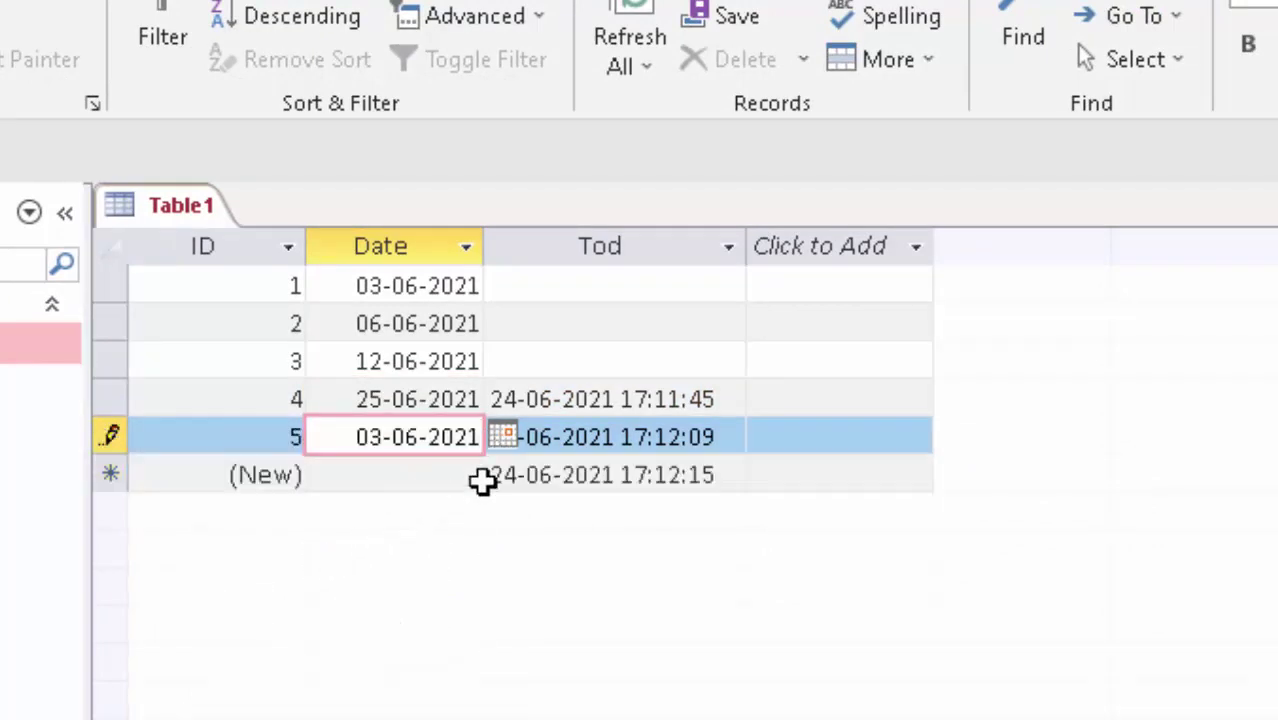
left_click(424, 478)
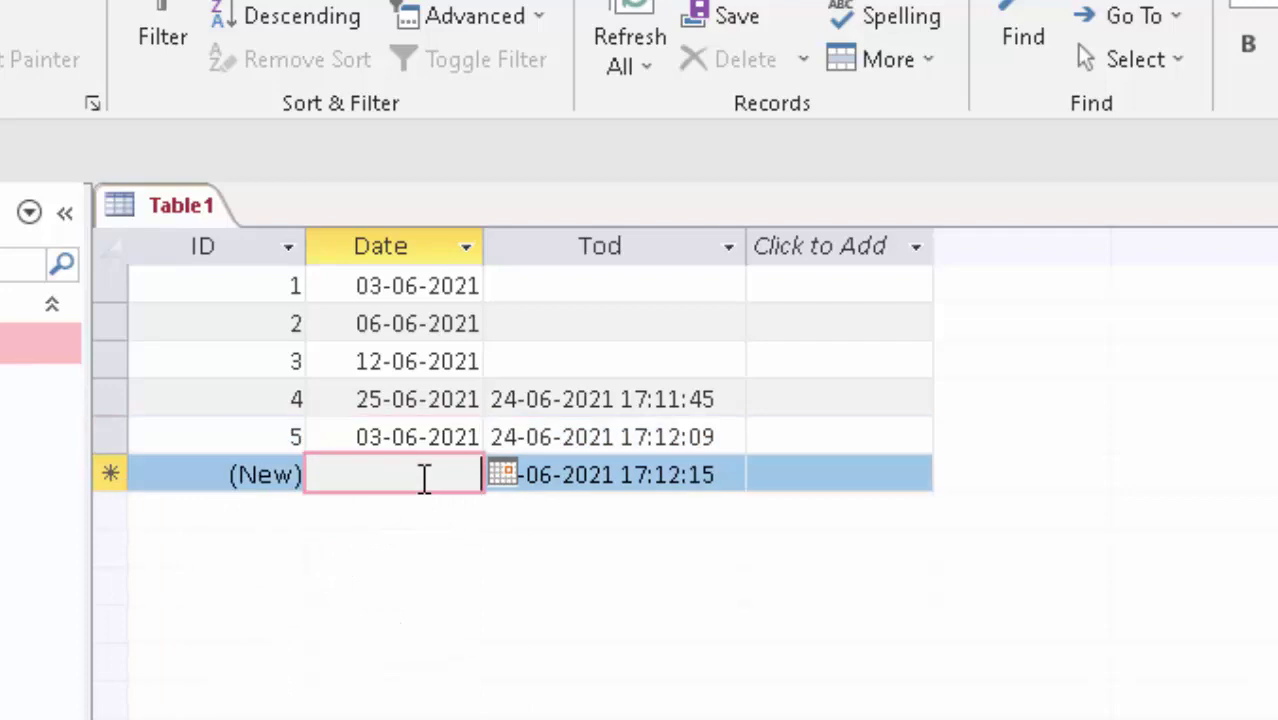
left_click(502, 474)
left_click(383, 580)
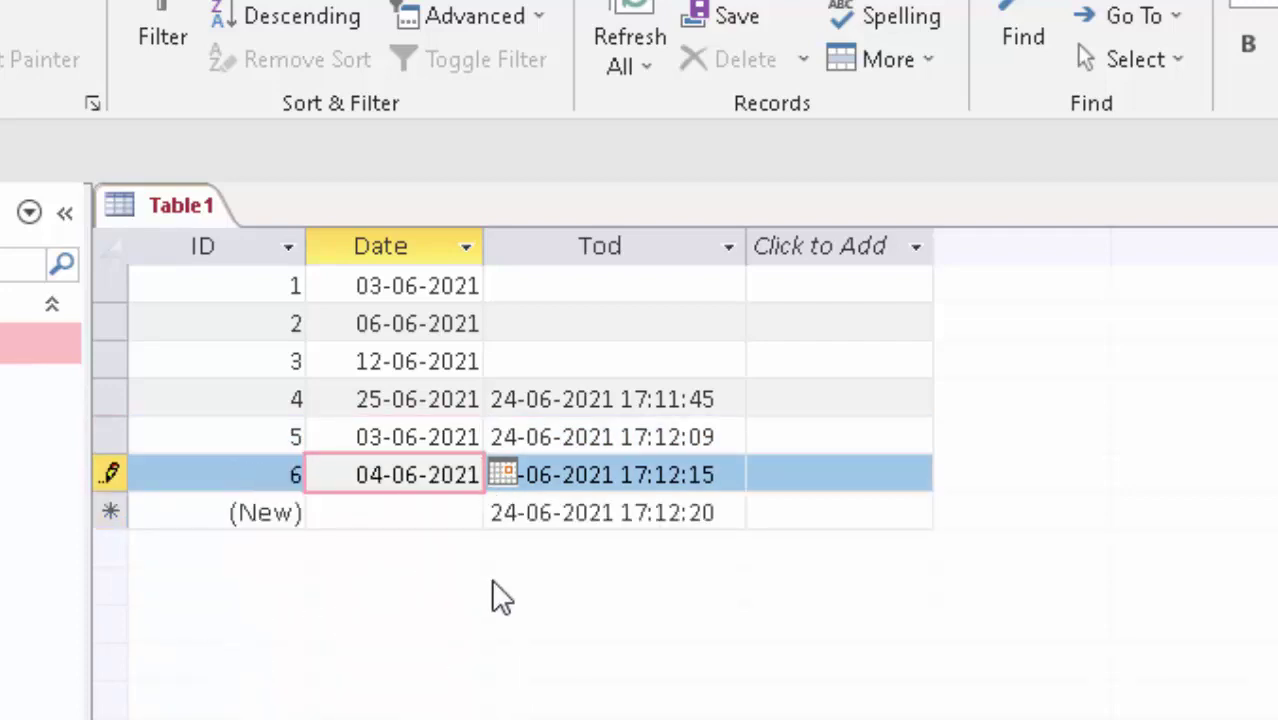
left_click(437, 513)
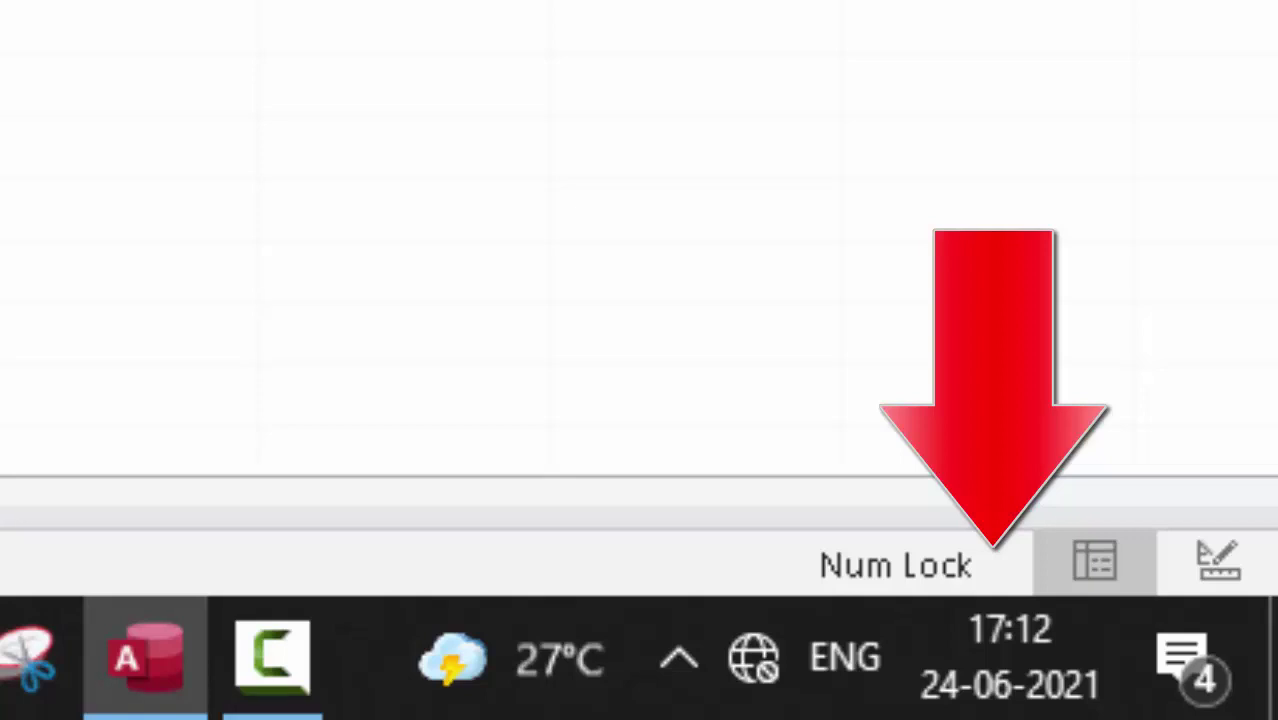
Step: Enter records 7, 8 and 9 dated 16-06-2021, 19-06-2021 and 10-06-2021 via the date picker
mouse_move(1005, 683)
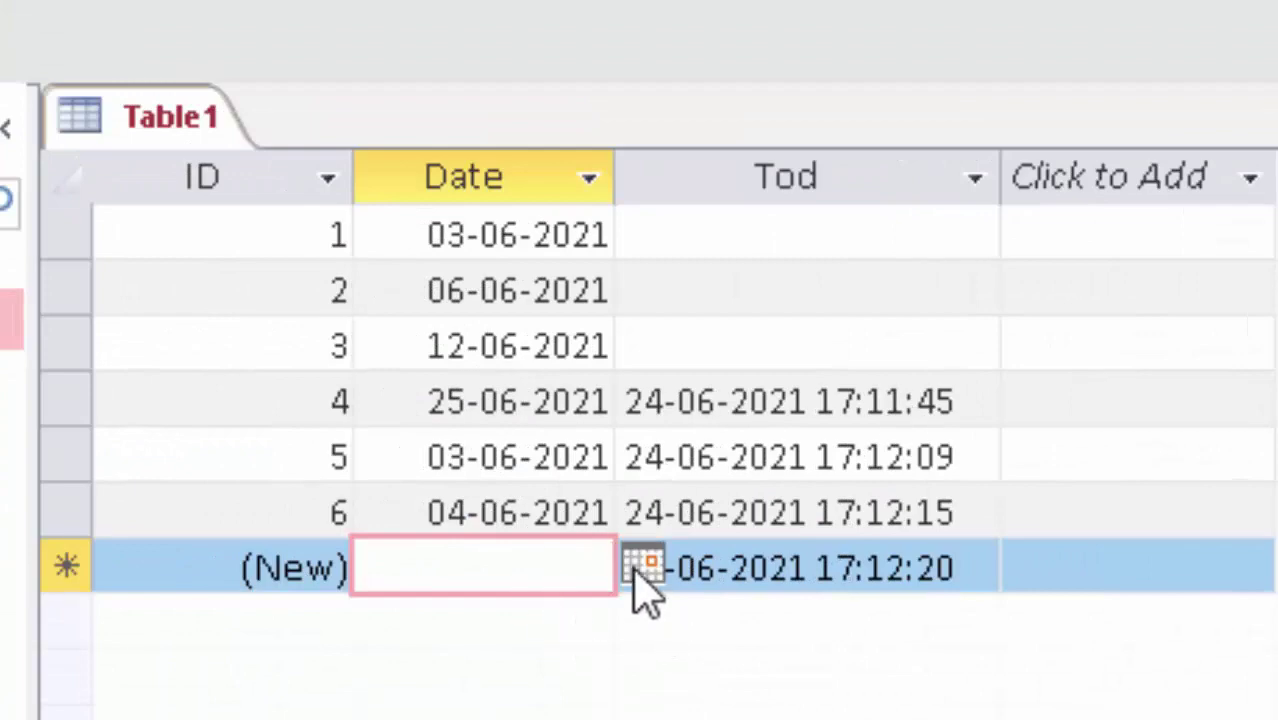
left_click(643, 568)
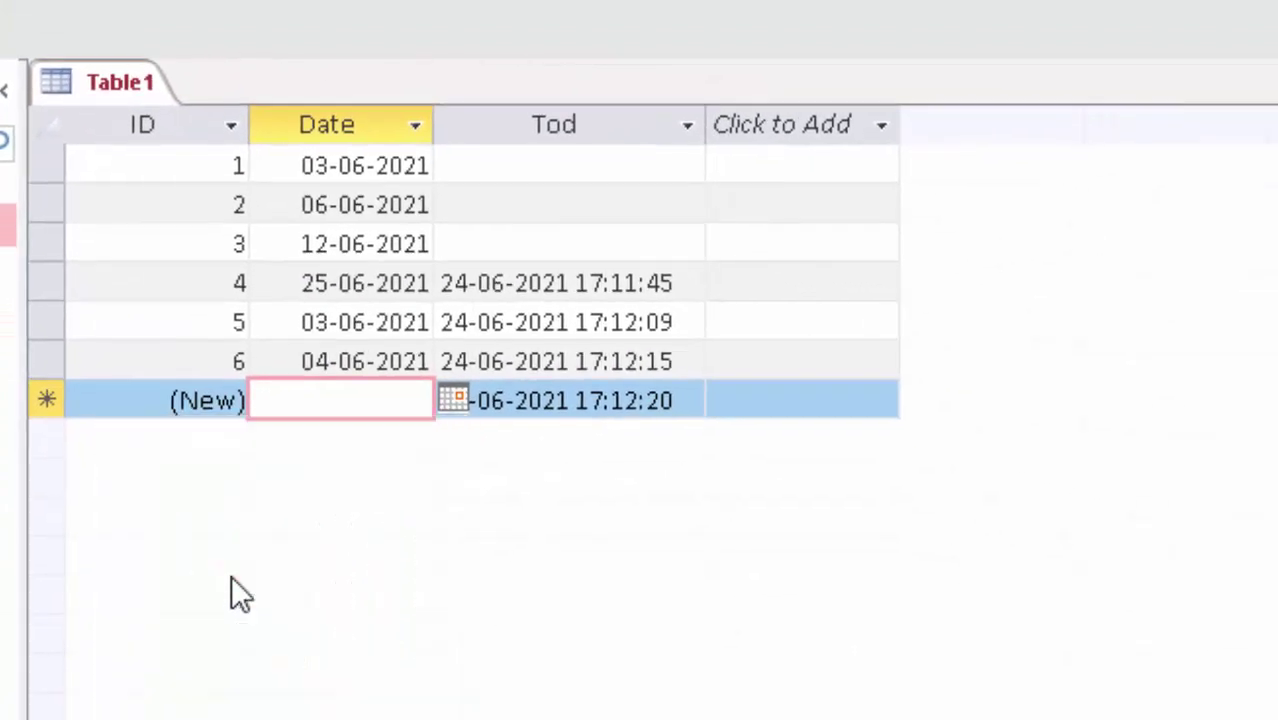
type("16-06-2021")
left_click(374, 443)
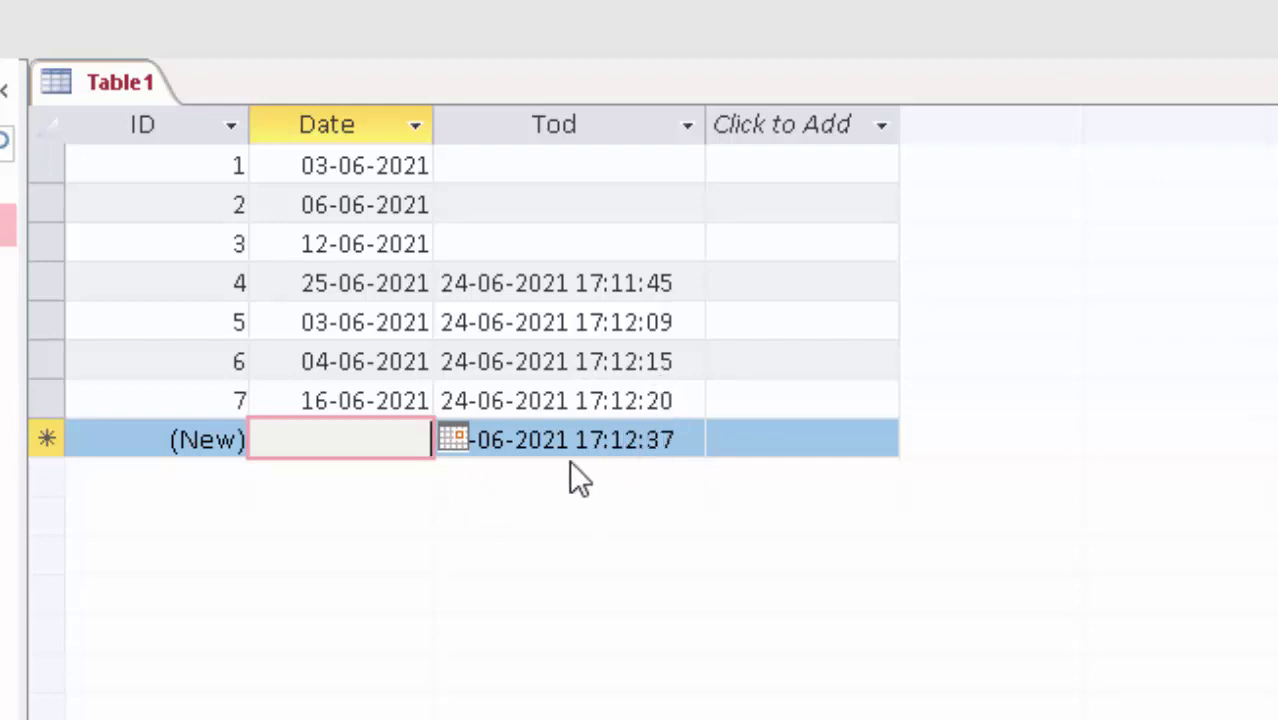
left_click(450, 439)
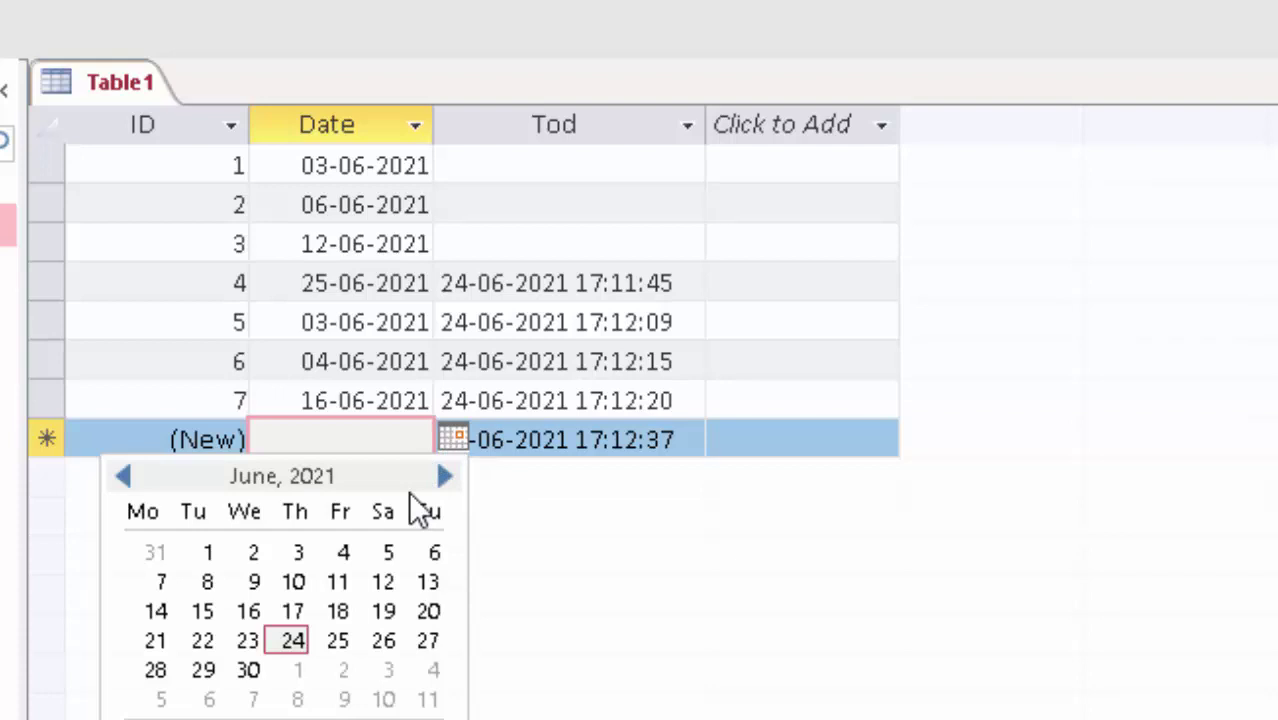
left_click(362, 614)
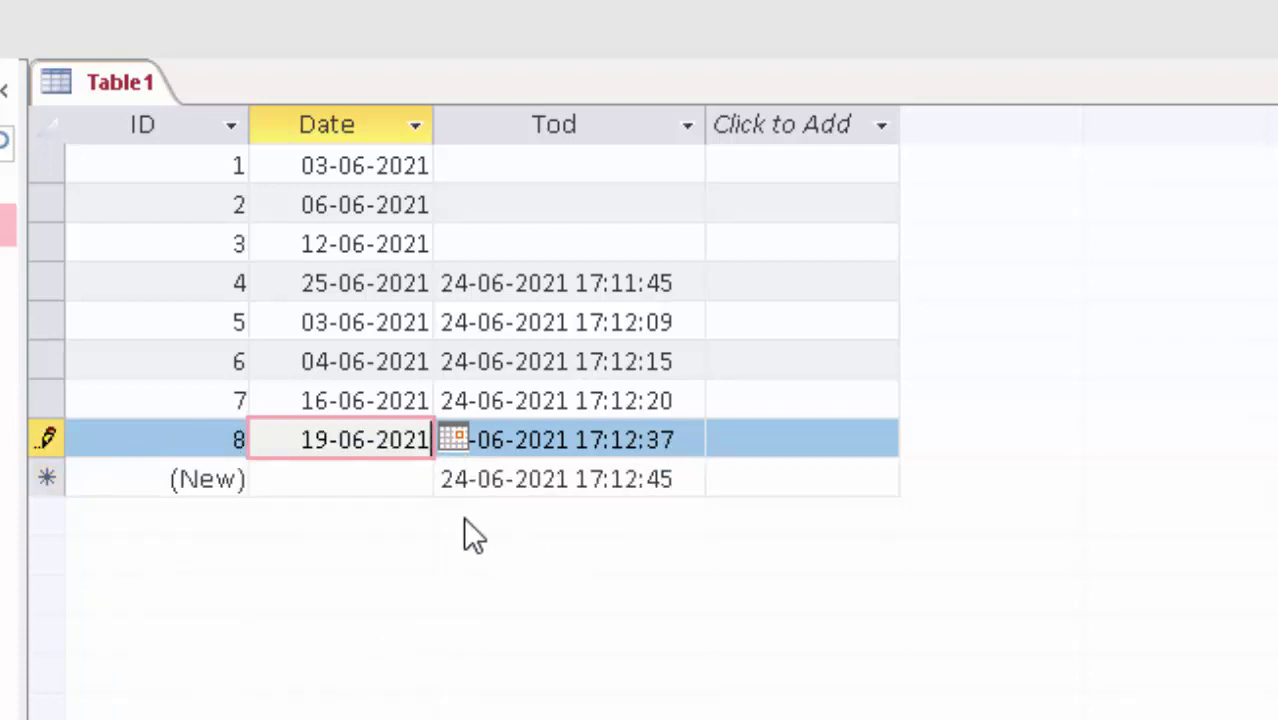
left_click(379, 477)
left_click(455, 475)
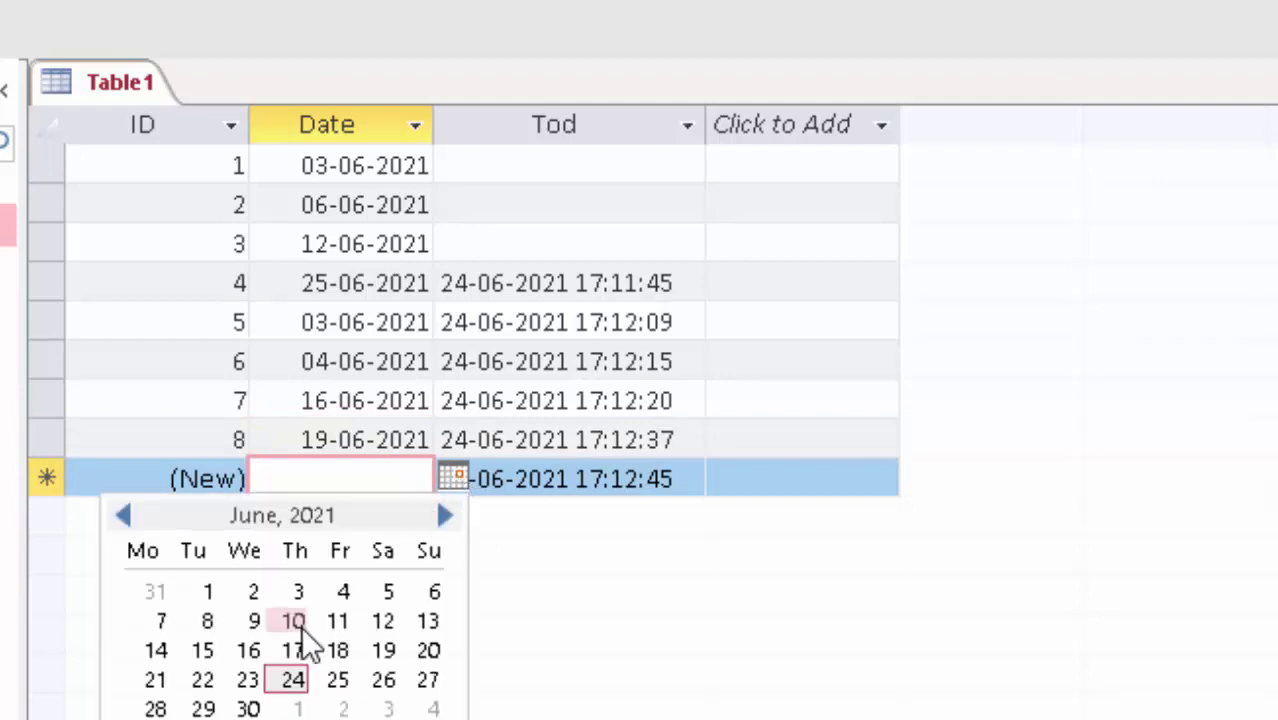
left_click(301, 630)
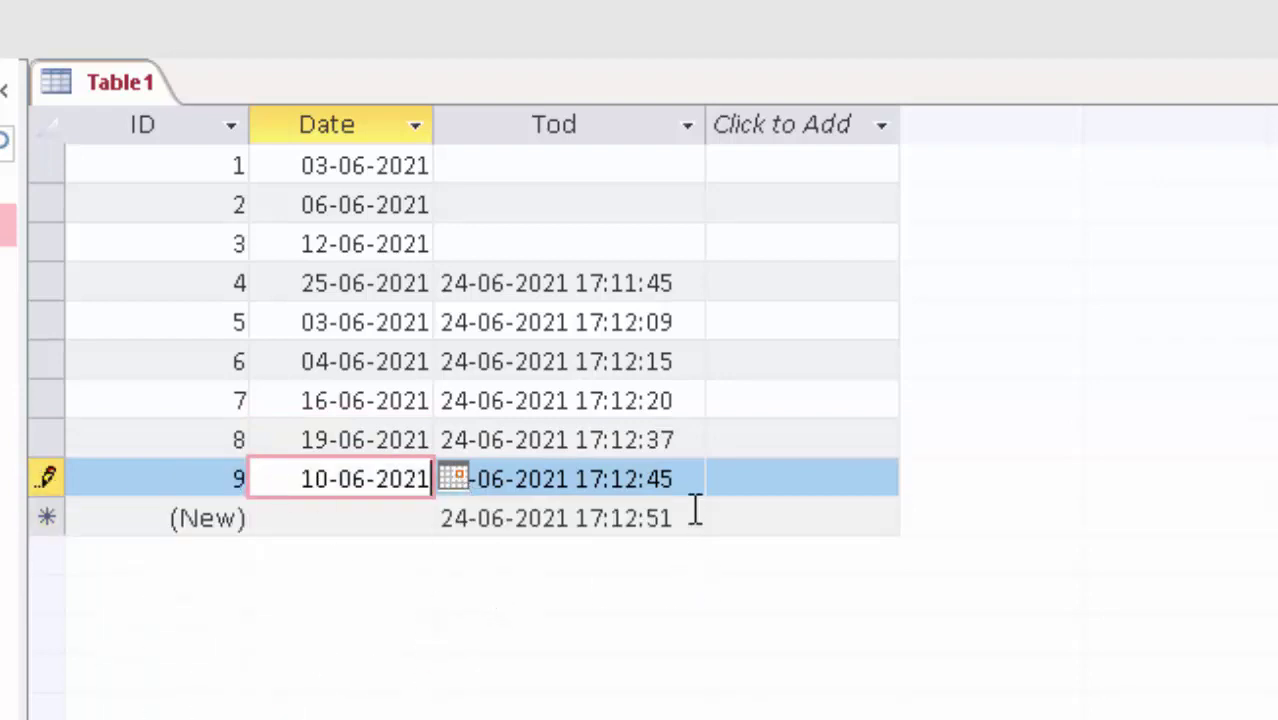